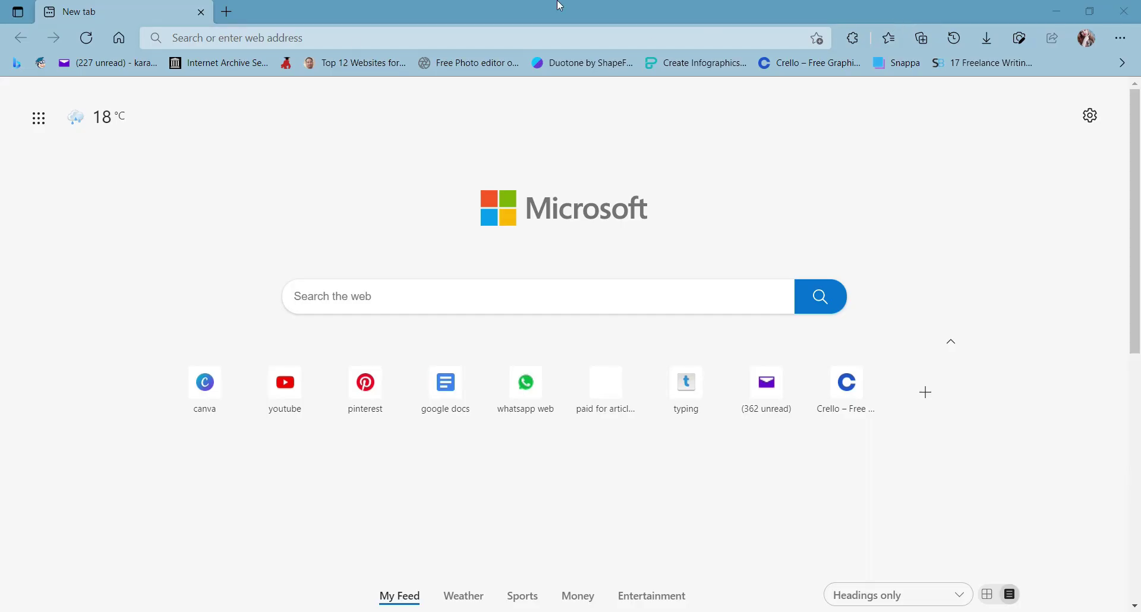
Step: Search Bing for 'grammarlookup' and open the GrammarLookup result in a new tab
left_click(341, 298)
type("grammar")
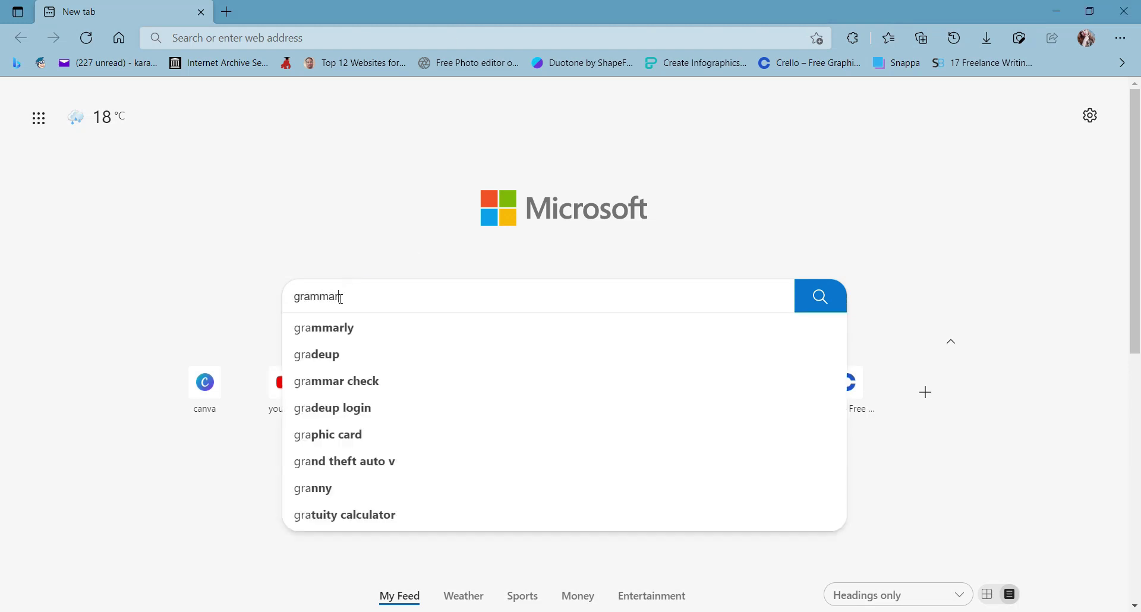
type("pookup")
key("Return")
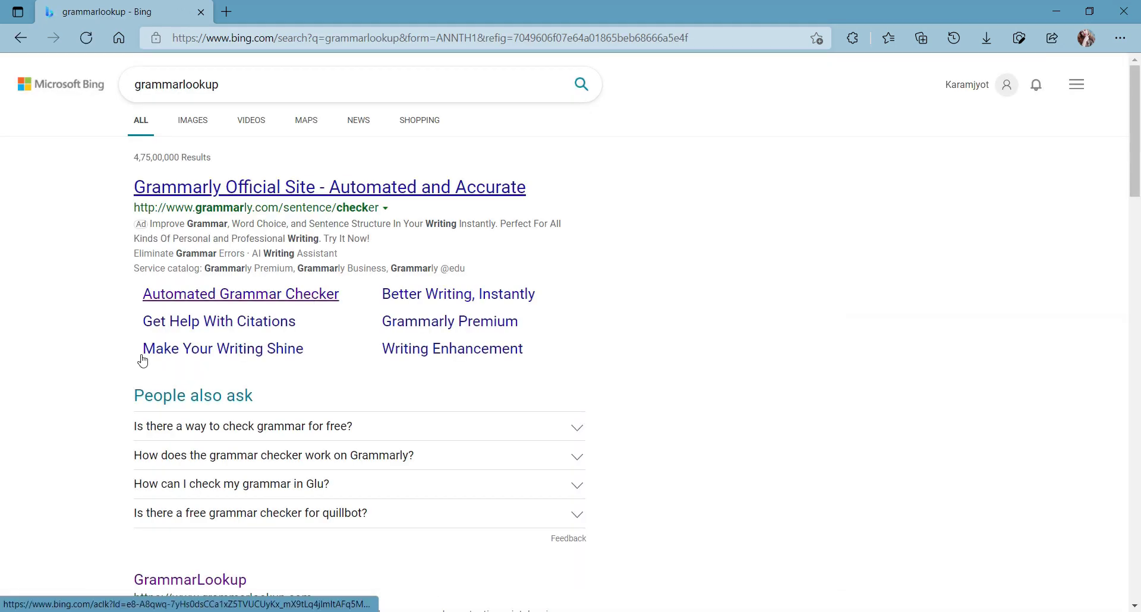
scroll(300, 488, "down", 1)
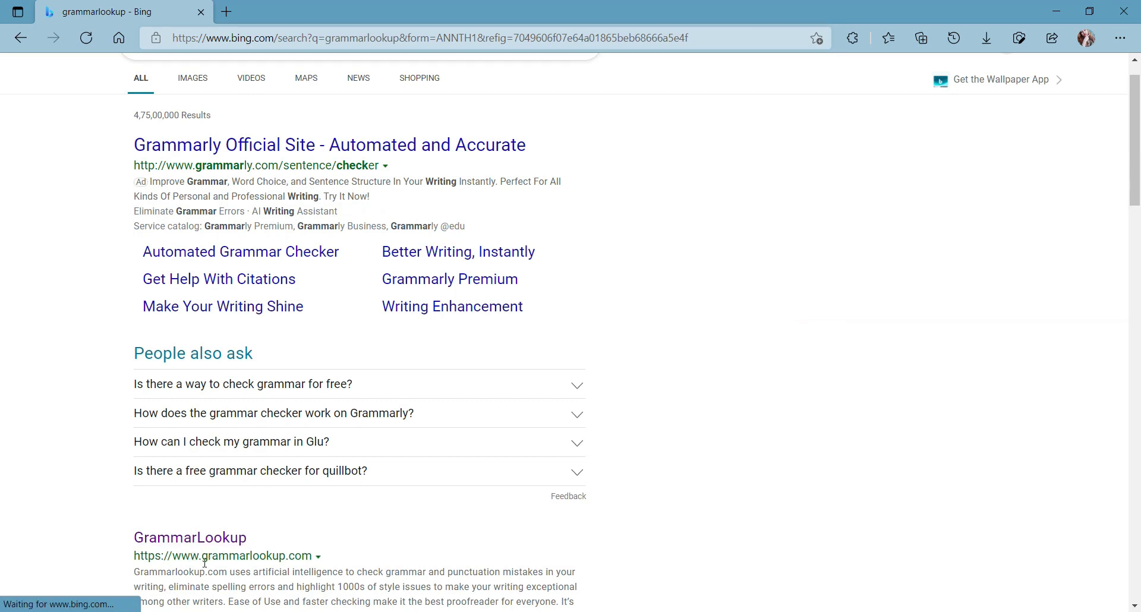
left_click(221, 542)
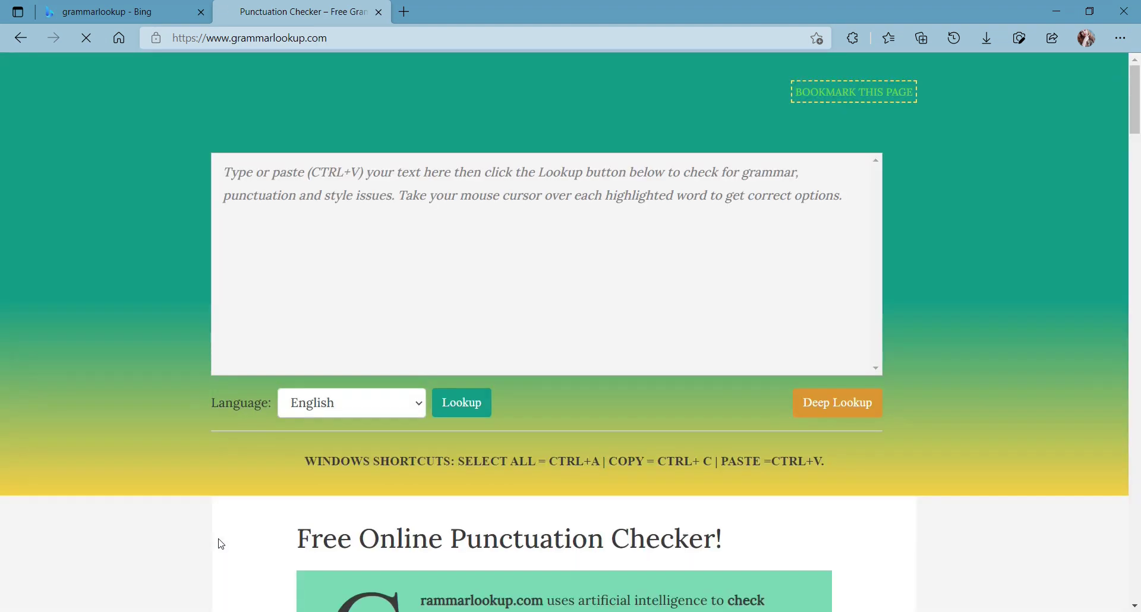
Step: Copy the sample paragraphs from Notepad and paste them into the GrammarLookup text box
left_click(379, 235)
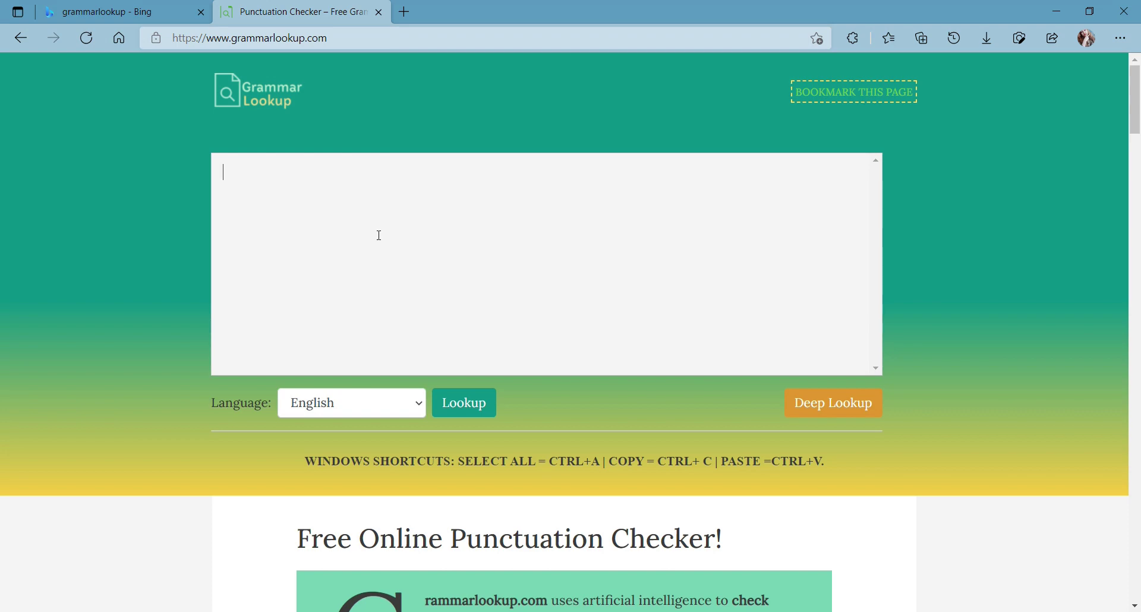
key("alt+Tab")
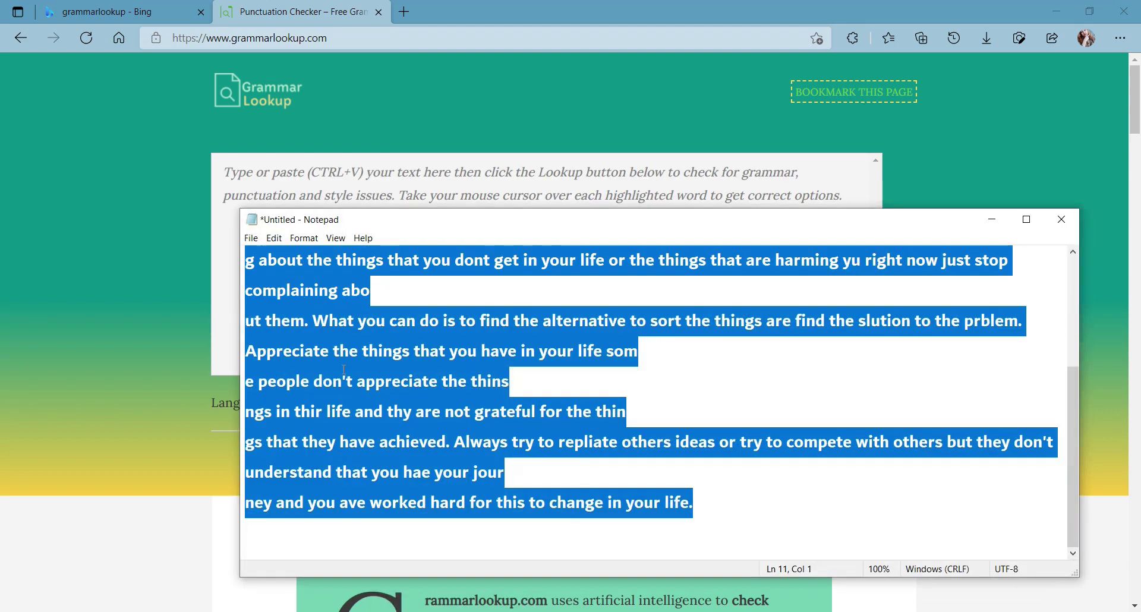
left_click(305, 291)
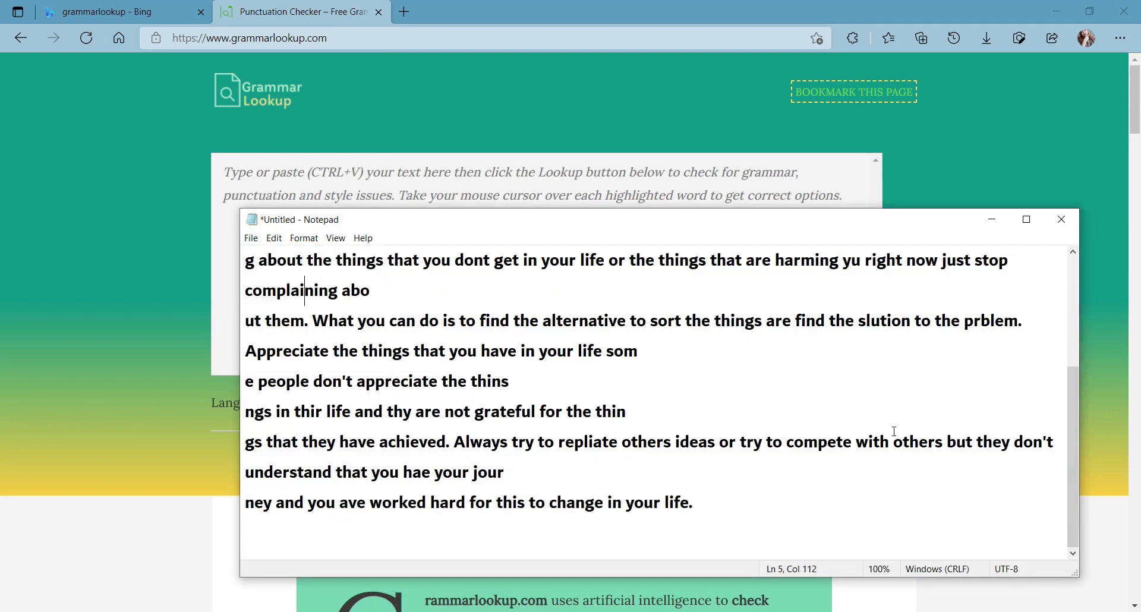
left_click_drag(1070, 409, 1094, 250)
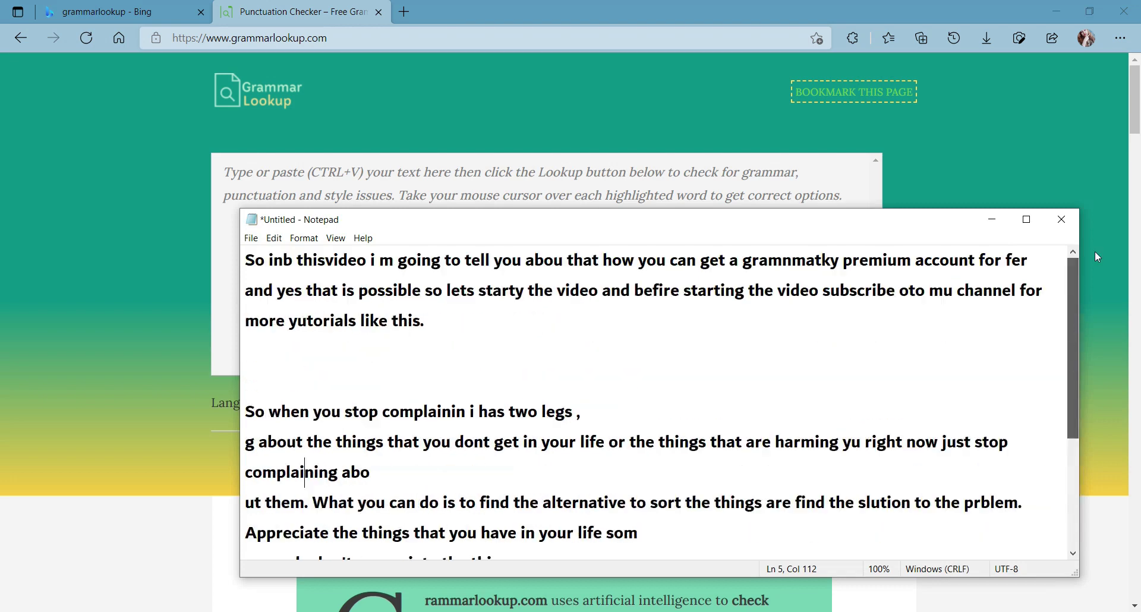
left_click_drag(250, 259, 392, 594)
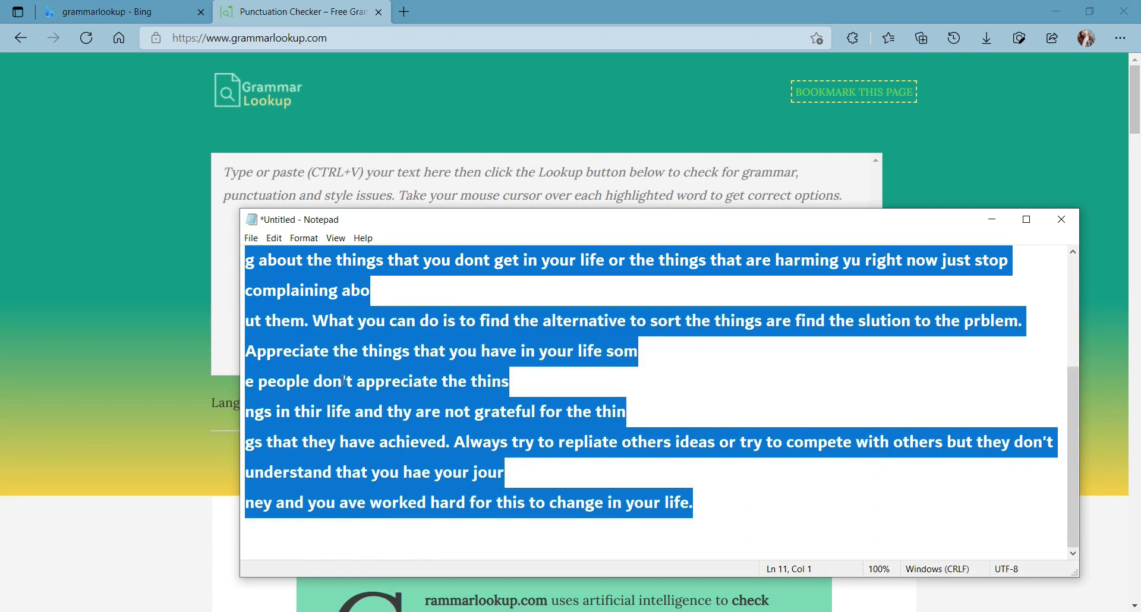
left_click(271, 169)
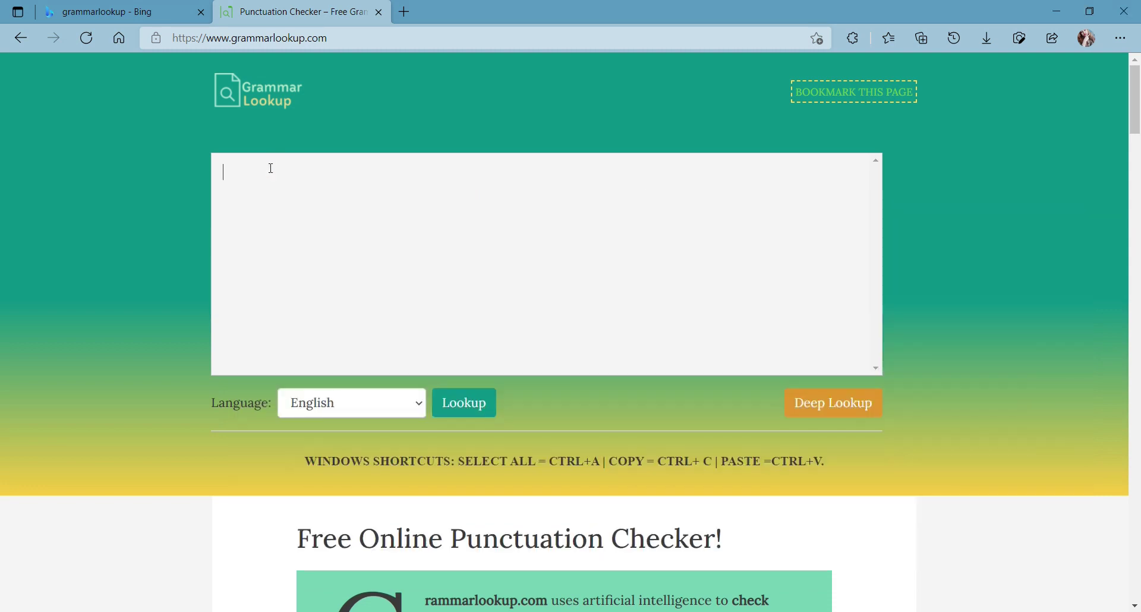
key("ctrl+v")
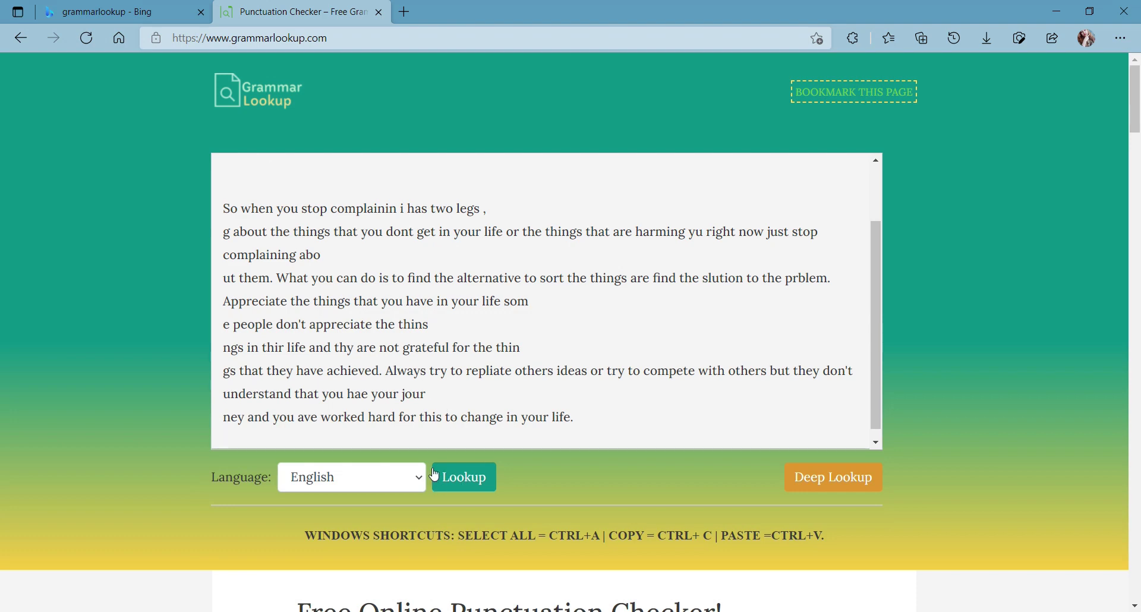
Step: Run Lookup and review the flags on 'complainin', 'has' and the comma after 'legs'
left_click(466, 476)
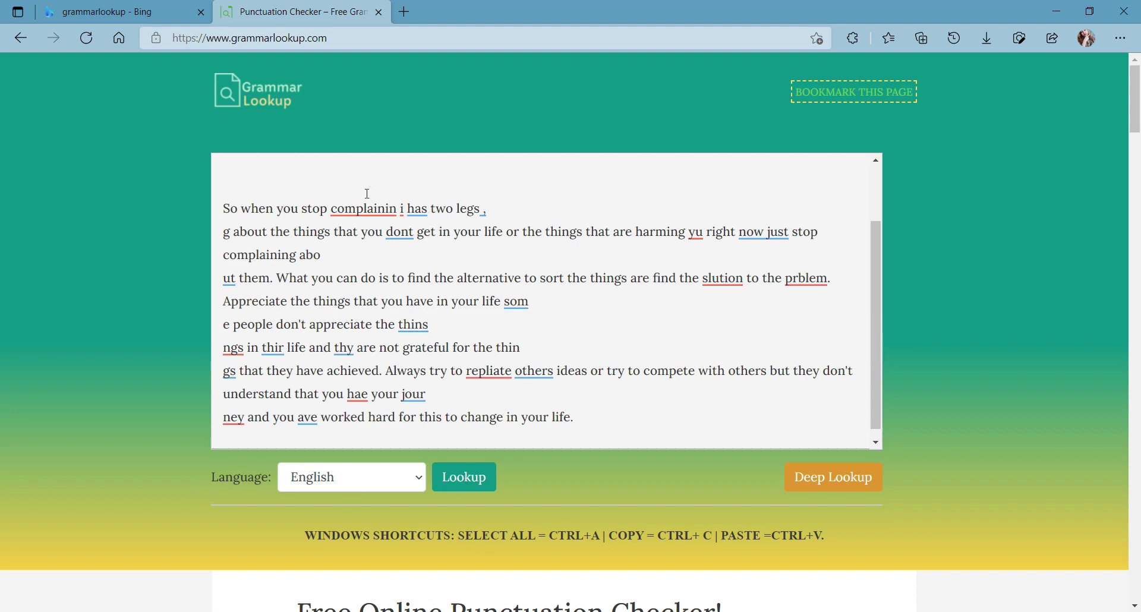
left_click(357, 212)
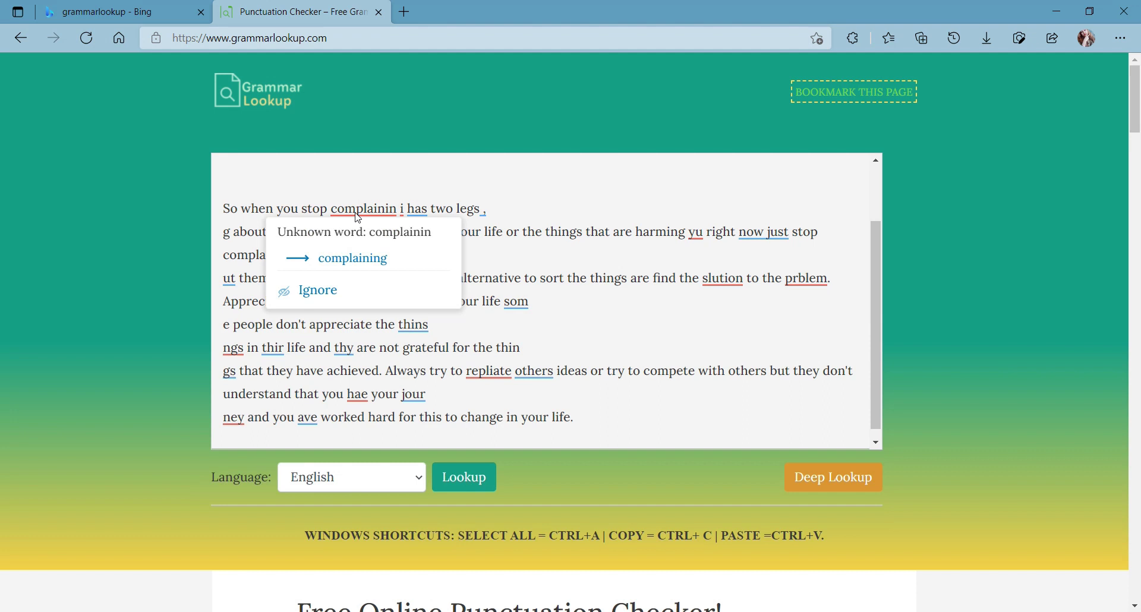
left_click(419, 207)
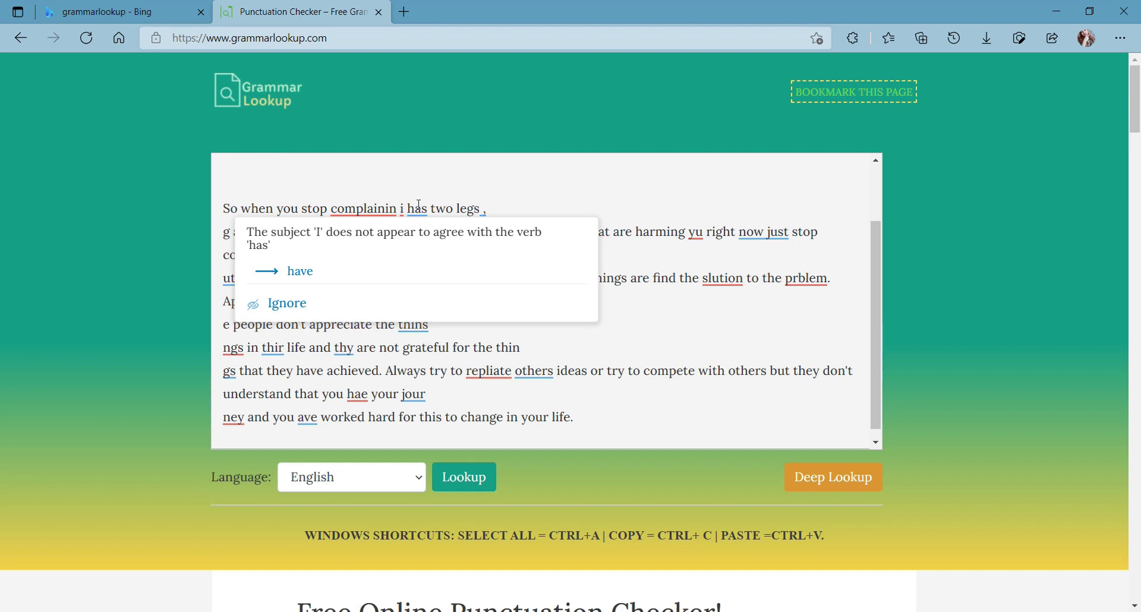
left_click(484, 209)
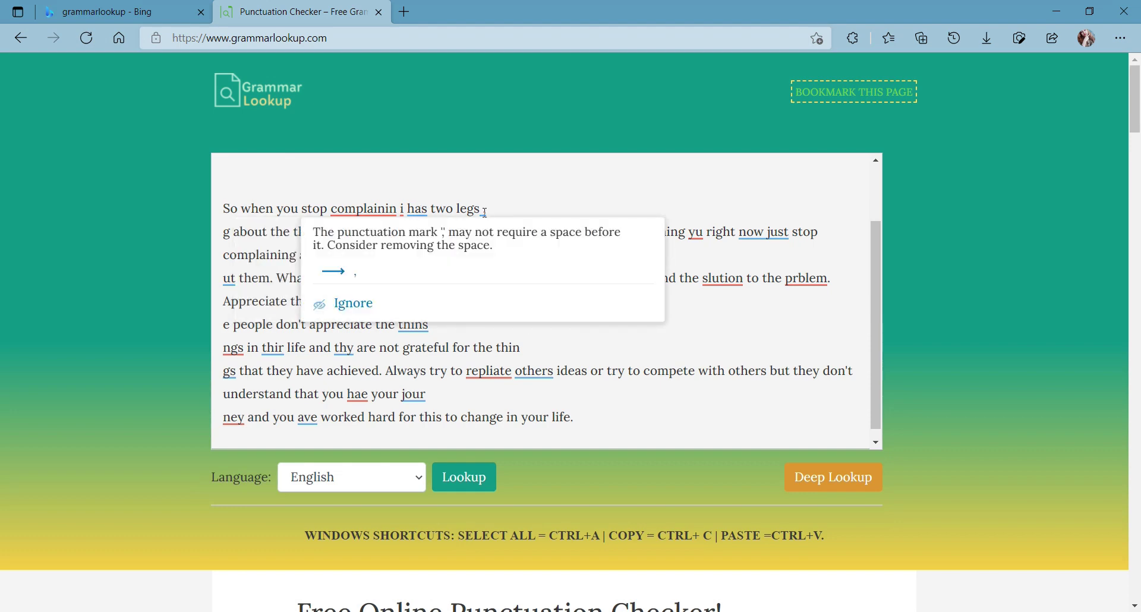
Step: Ignore 'gramnmatky', and correct 'subscribe' to 'subscriber' and 'abou' to 'about'
left_click_drag(875, 300, 879, 220)
left_click(648, 174)
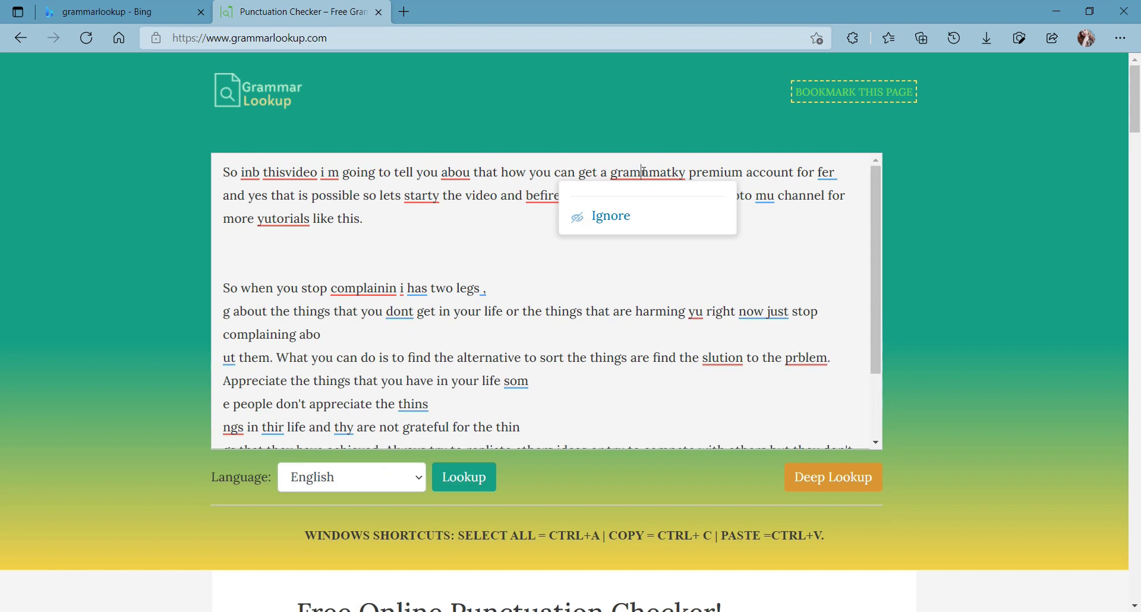
left_click(612, 215)
left_click(692, 195)
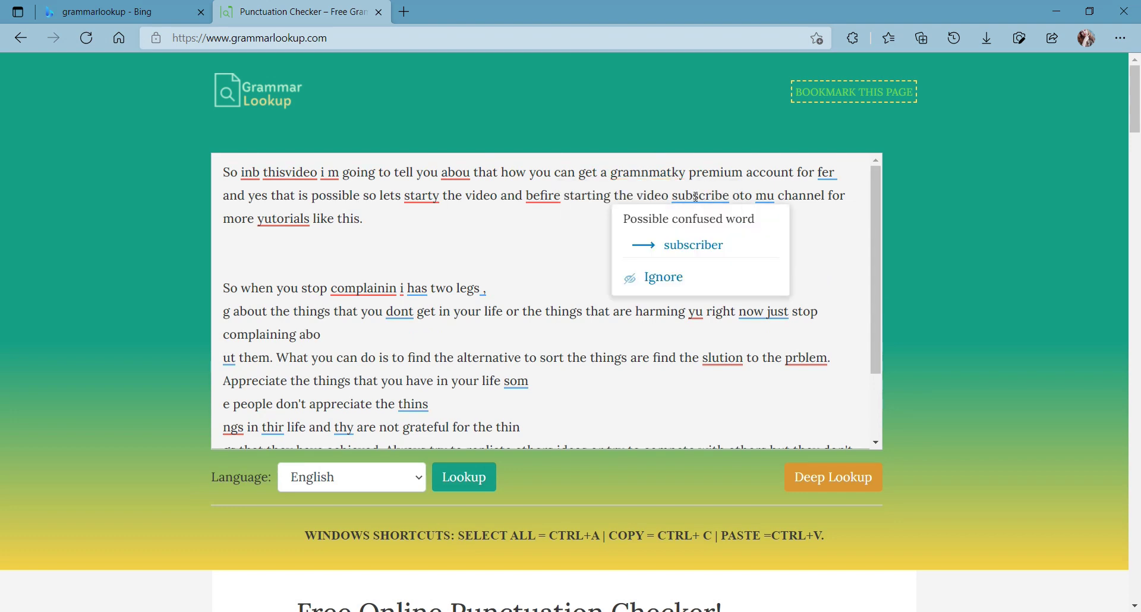
left_click(686, 234)
left_click(462, 172)
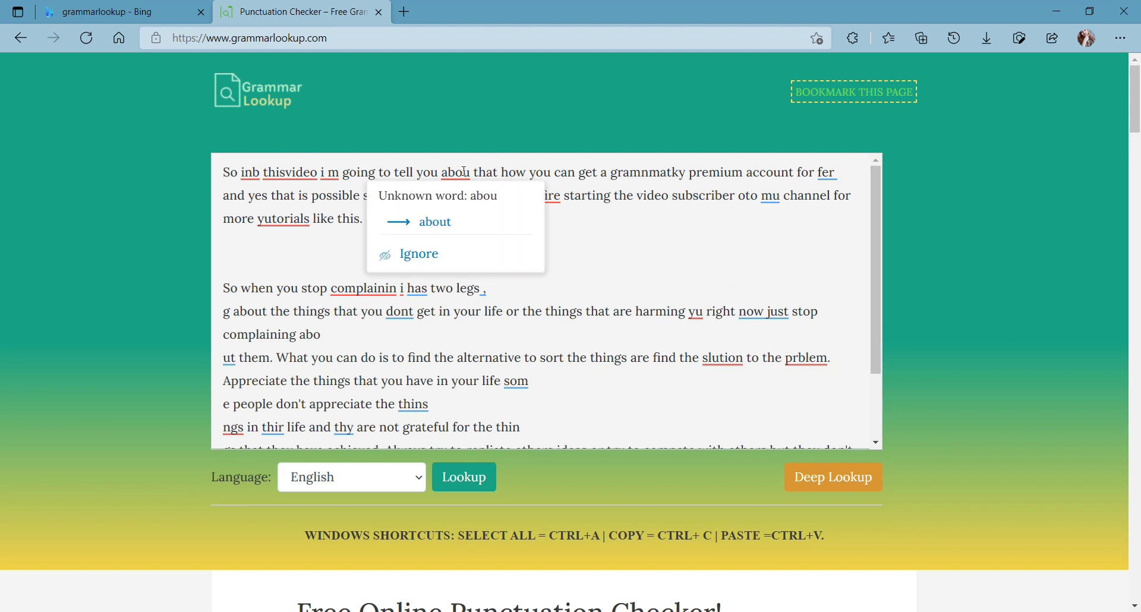
left_click(444, 212)
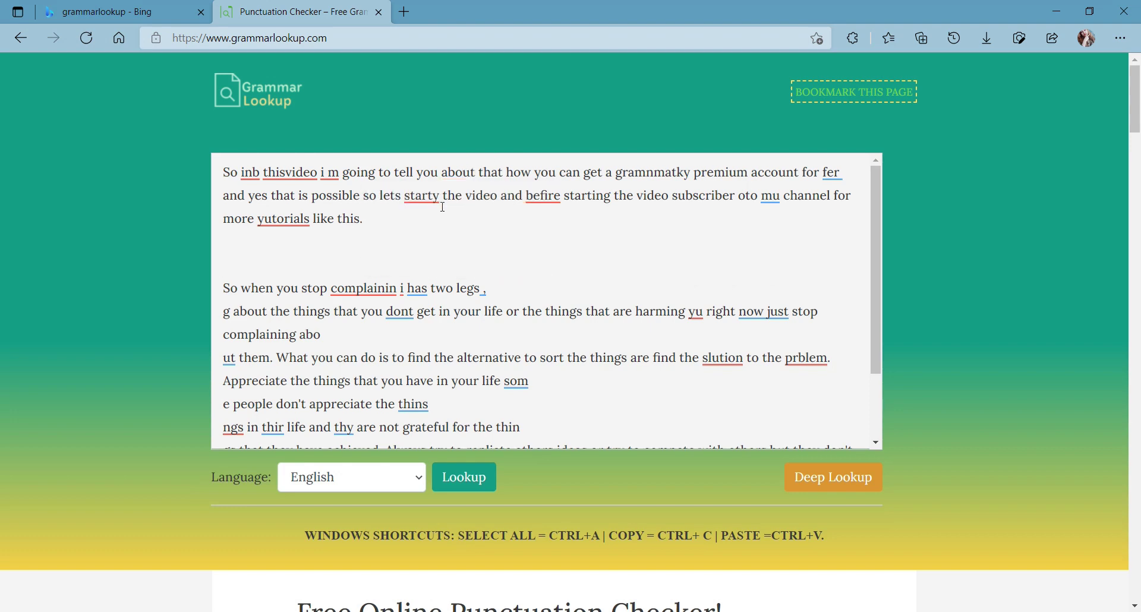
Step: Correct 'thisvideo' to 'this video' and 'inb' to 'in', then open a new tab
left_click(330, 172)
left_click(290, 173)
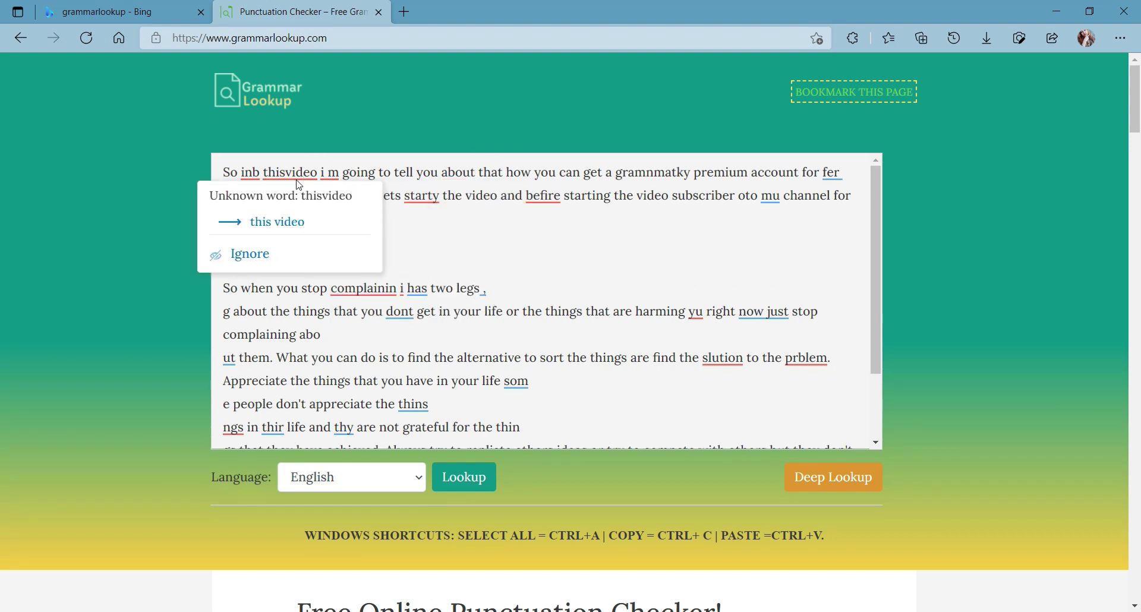
left_click(277, 222)
left_click(253, 173)
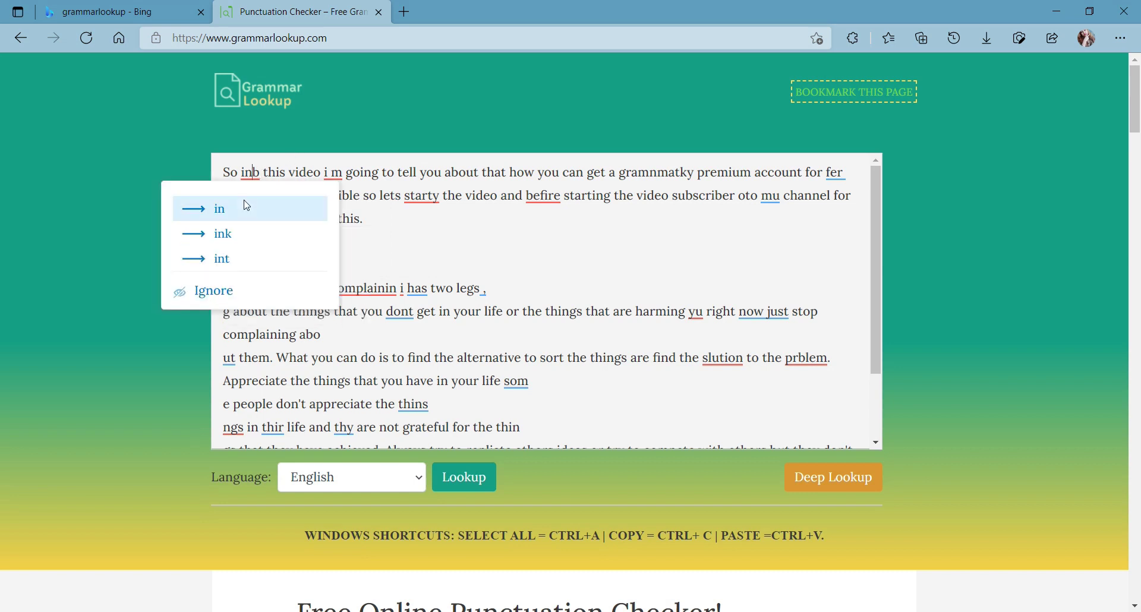
left_click(247, 205)
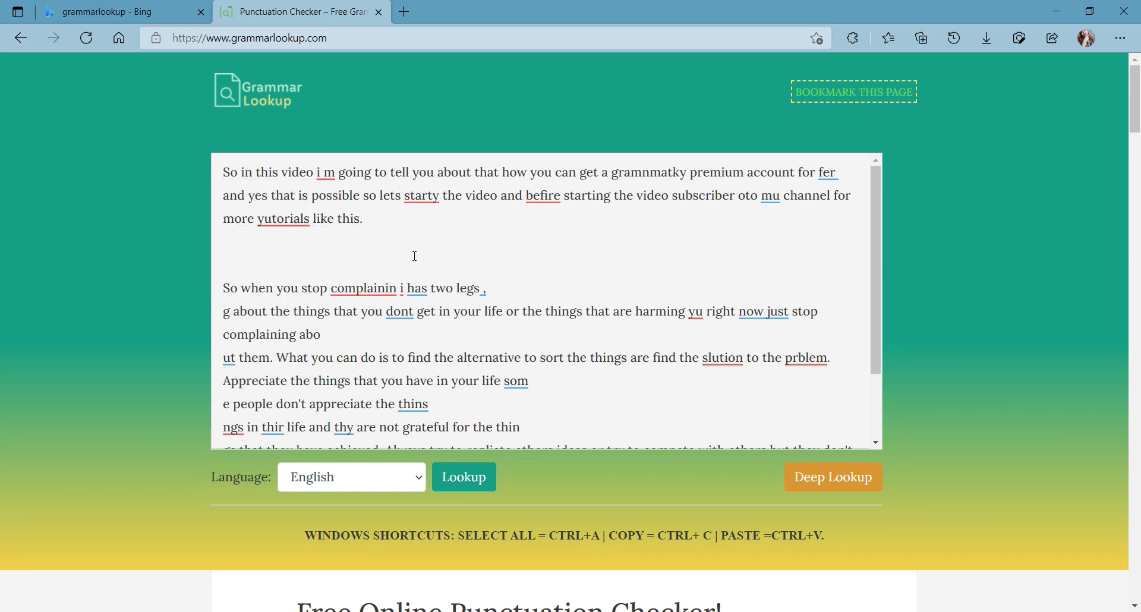
left_click(404, 12)
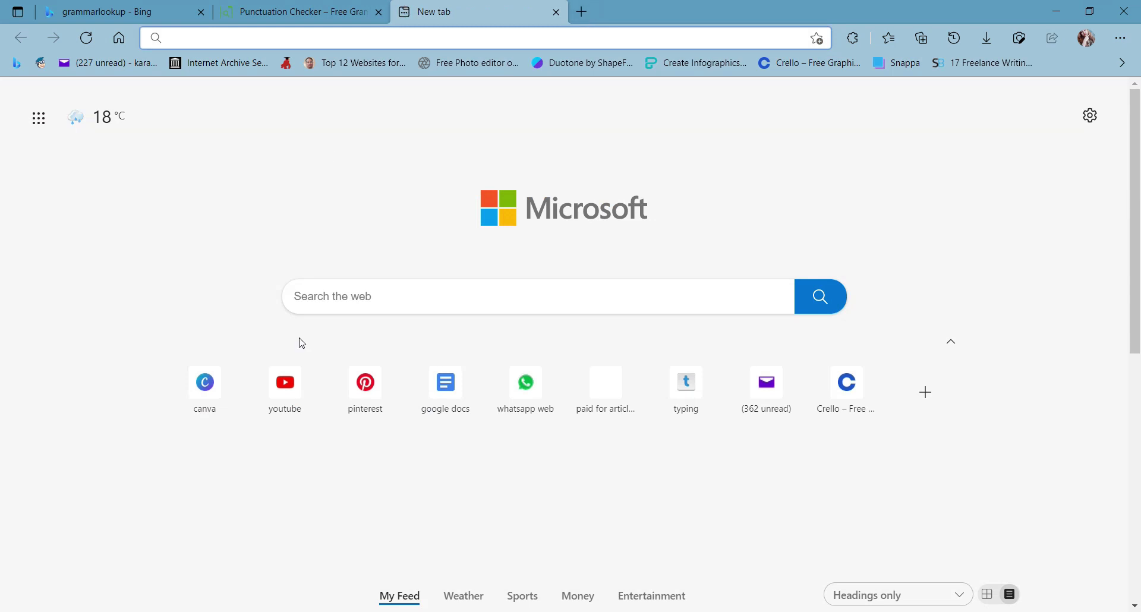
Step: Search Bing for 'virtualwritingtutor' and open the Virtual Writing Tutor grammar check site
left_click(360, 298)
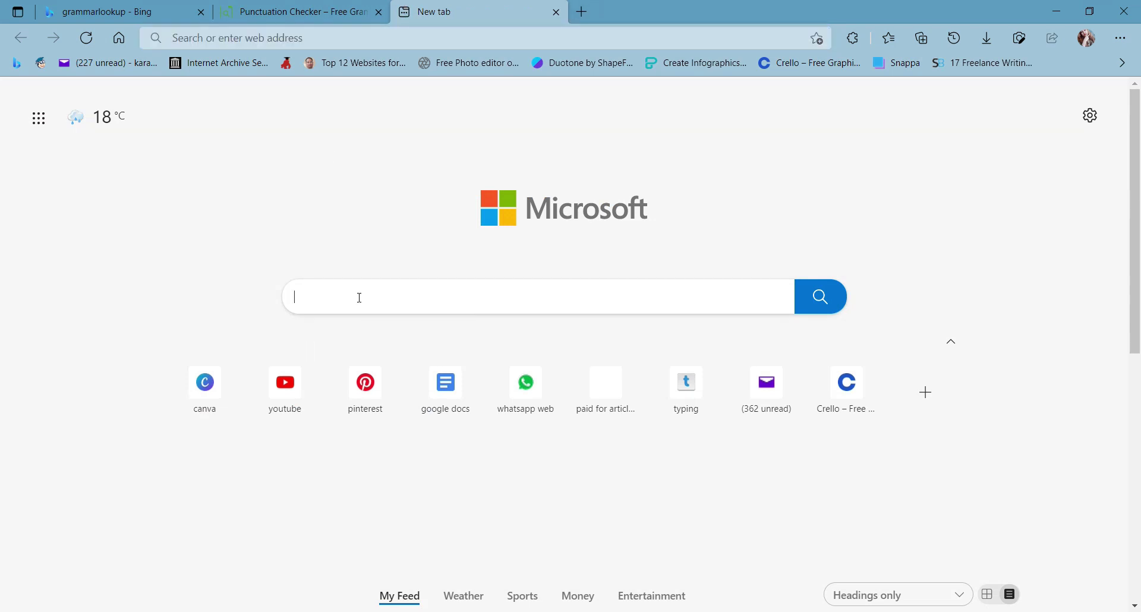
type("virtualwritingtutor")
key("Return")
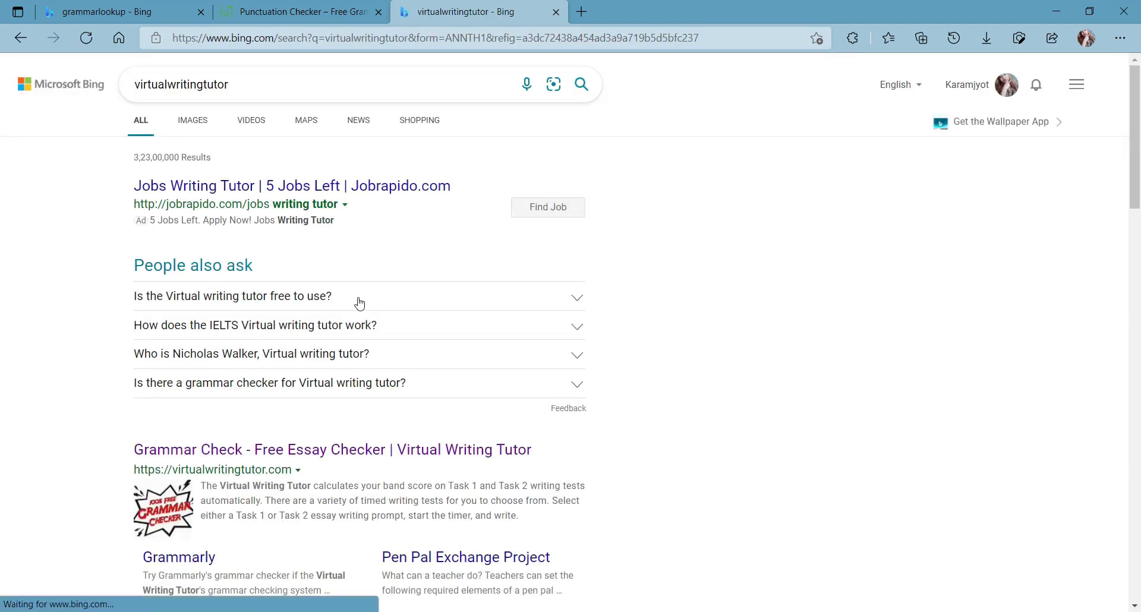
left_click(229, 452)
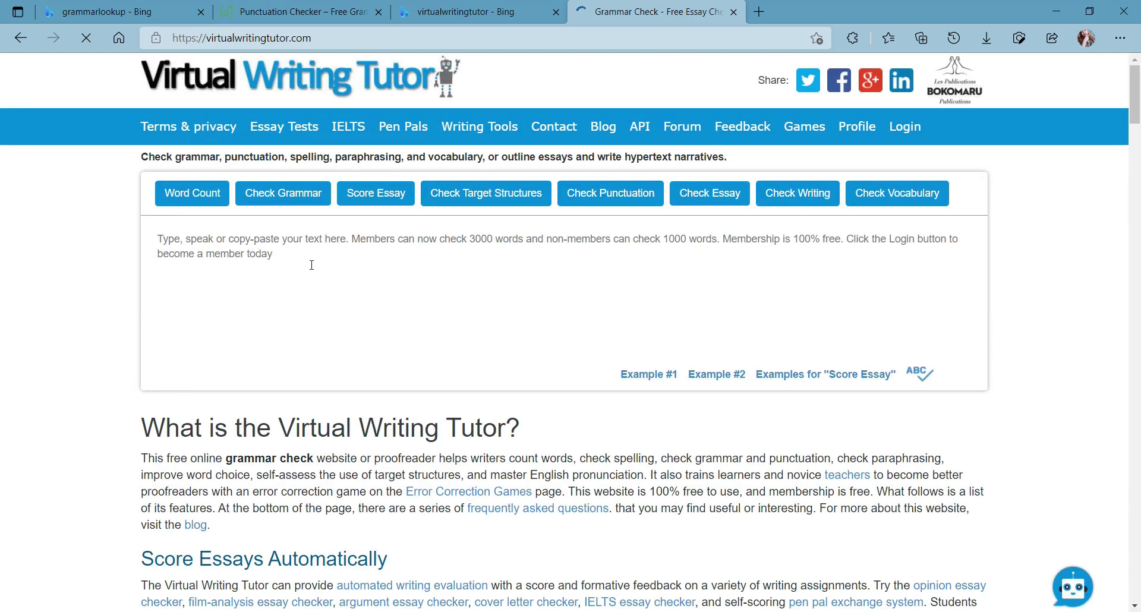
Step: Paste the Notepad sample text into the Virtual Writing Tutor essay box, showing 168 words
key("alt+Tab")
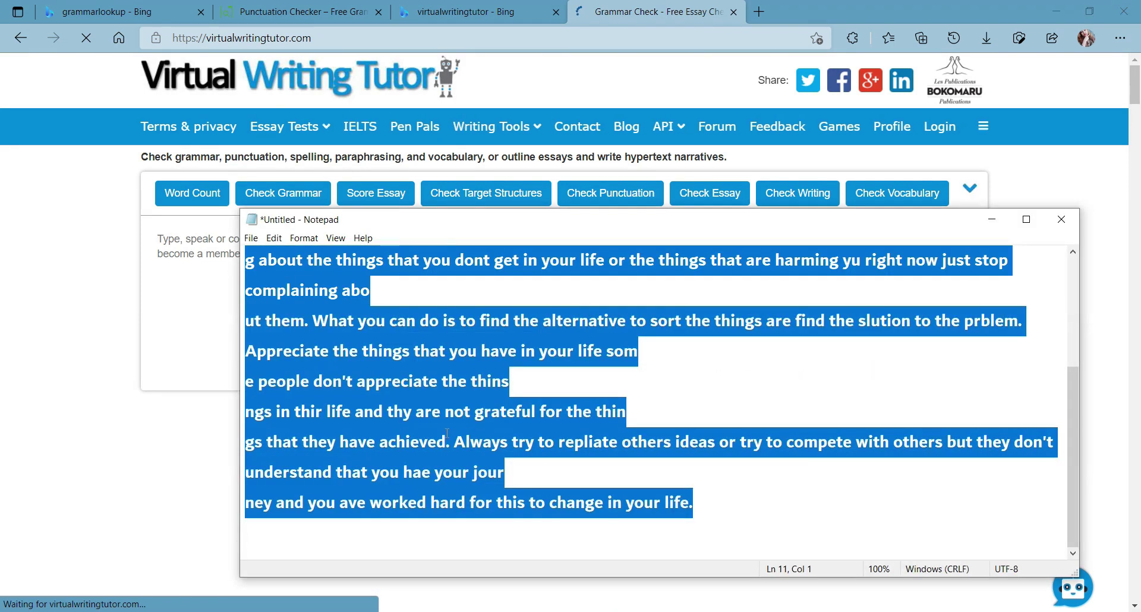
left_click(190, 248)
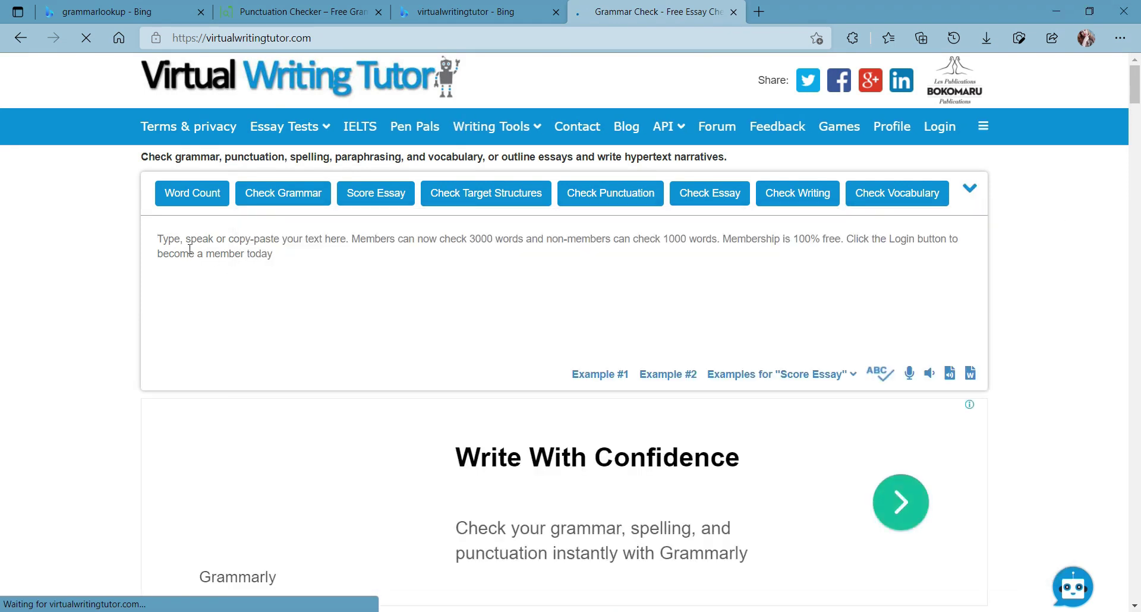
key("ctrl+v")
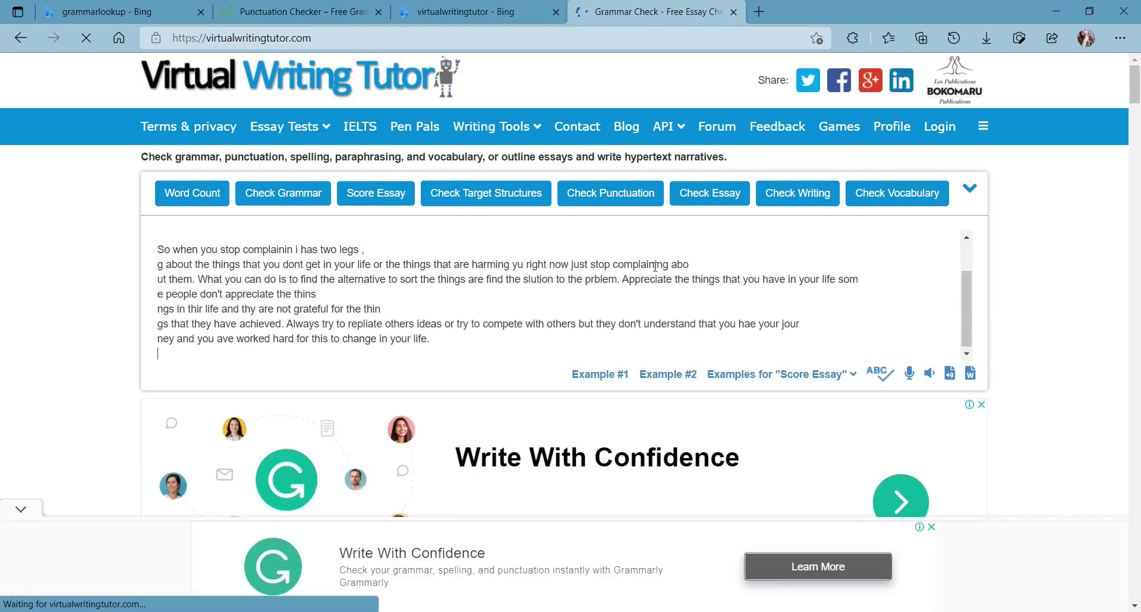
scroll(966, 312, "up", 2)
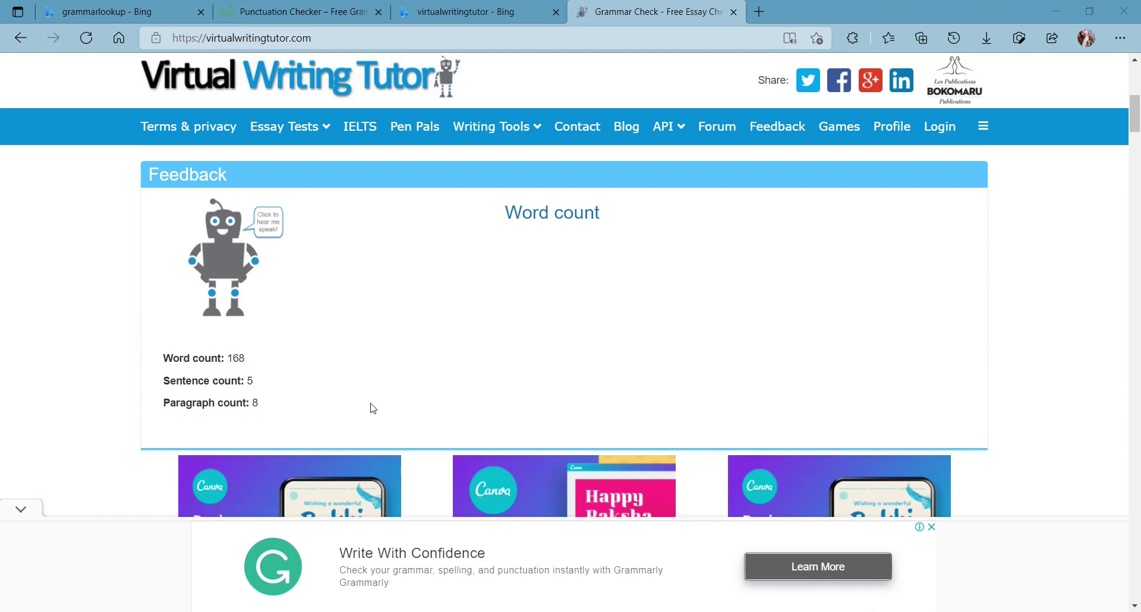
scroll(246, 242, "up", 7)
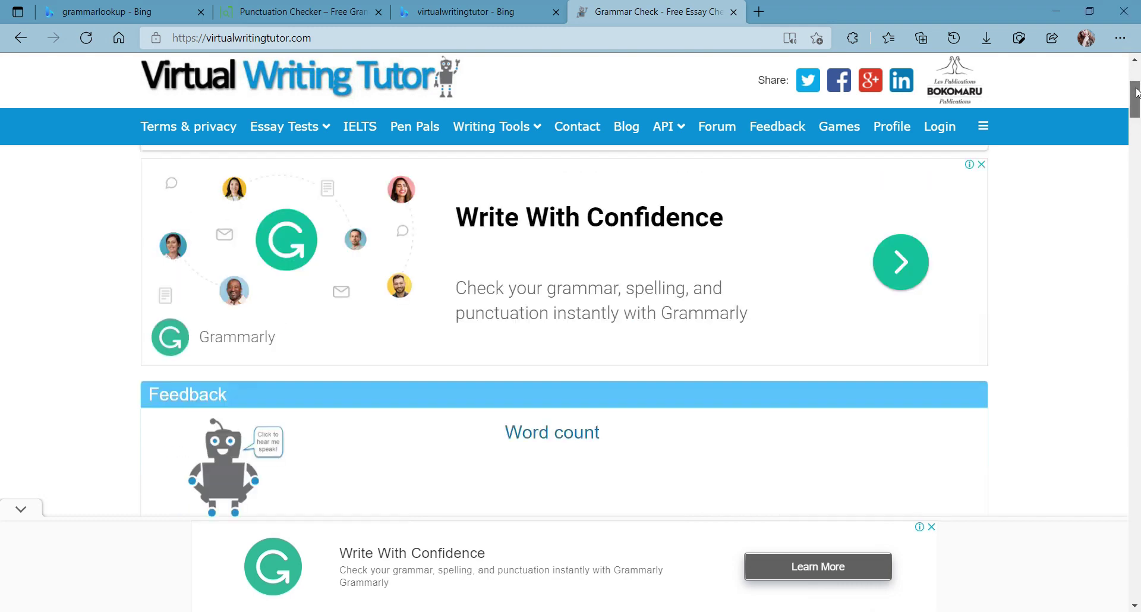
Step: Run Check Grammar and scroll through the numbered typo and agreement errors with their corrections
left_click(272, 193)
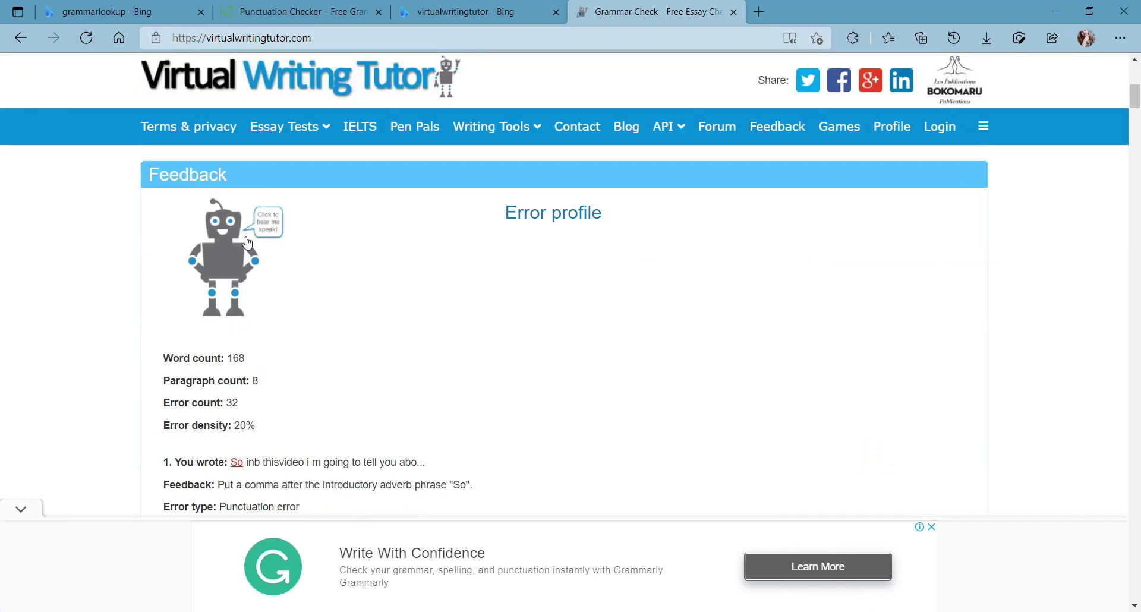
left_click_drag(1135, 104, 1134, 181)
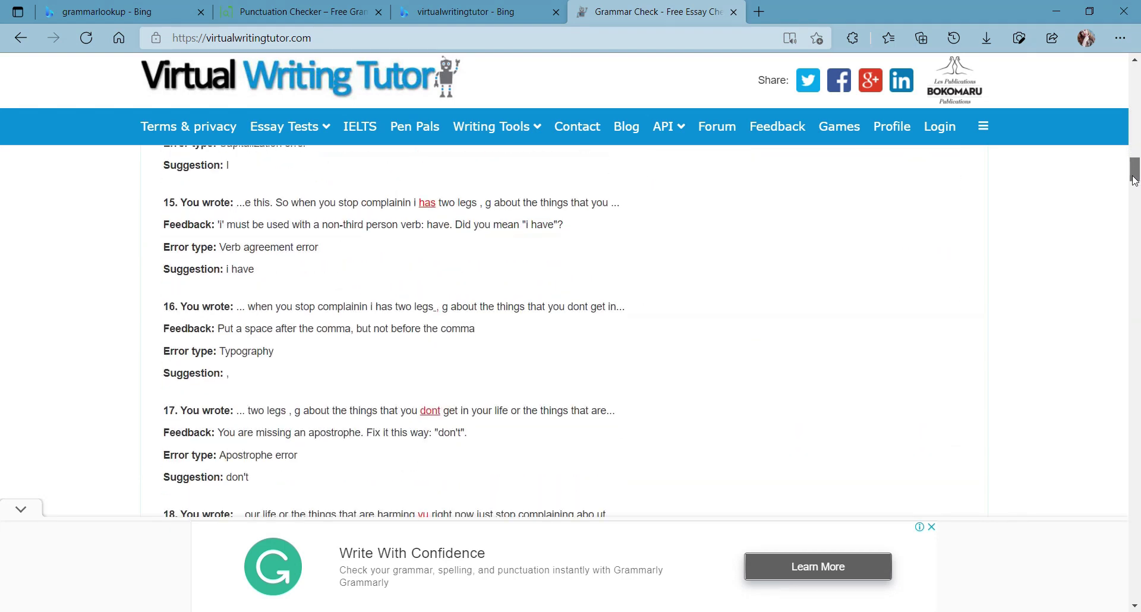
left_click_drag(1135, 181, 1135, 216)
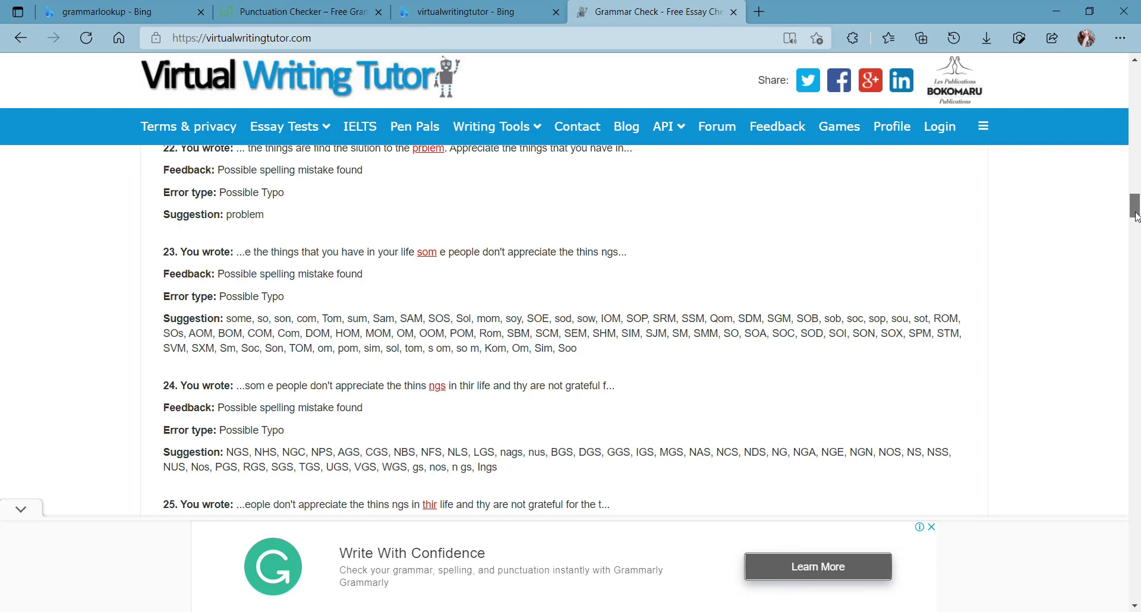
left_click_drag(1136, 217, 1135, 70)
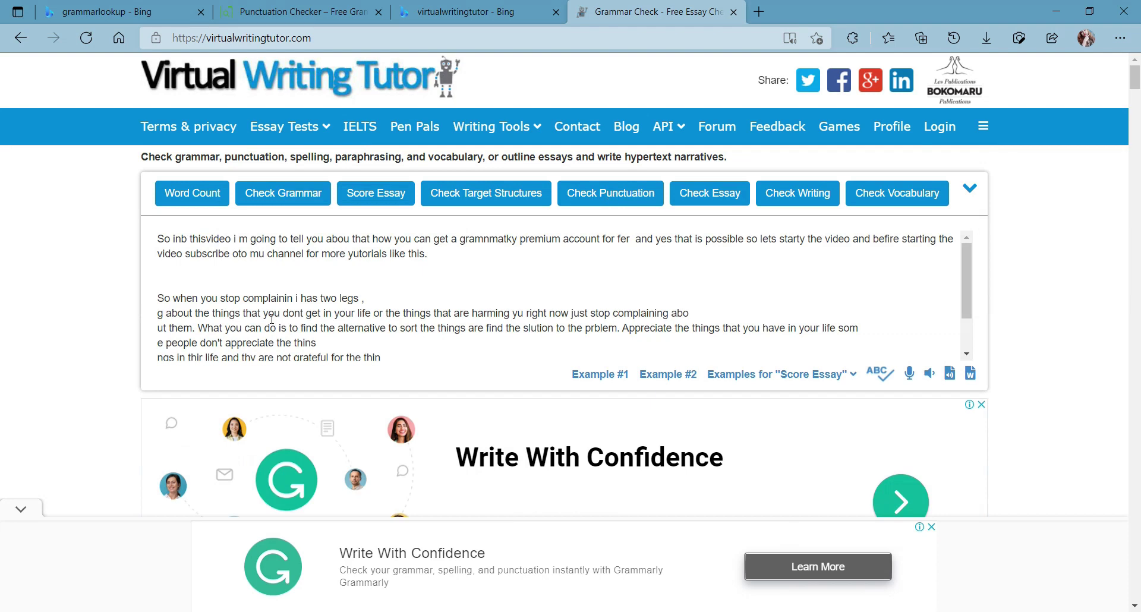
left_click(356, 194)
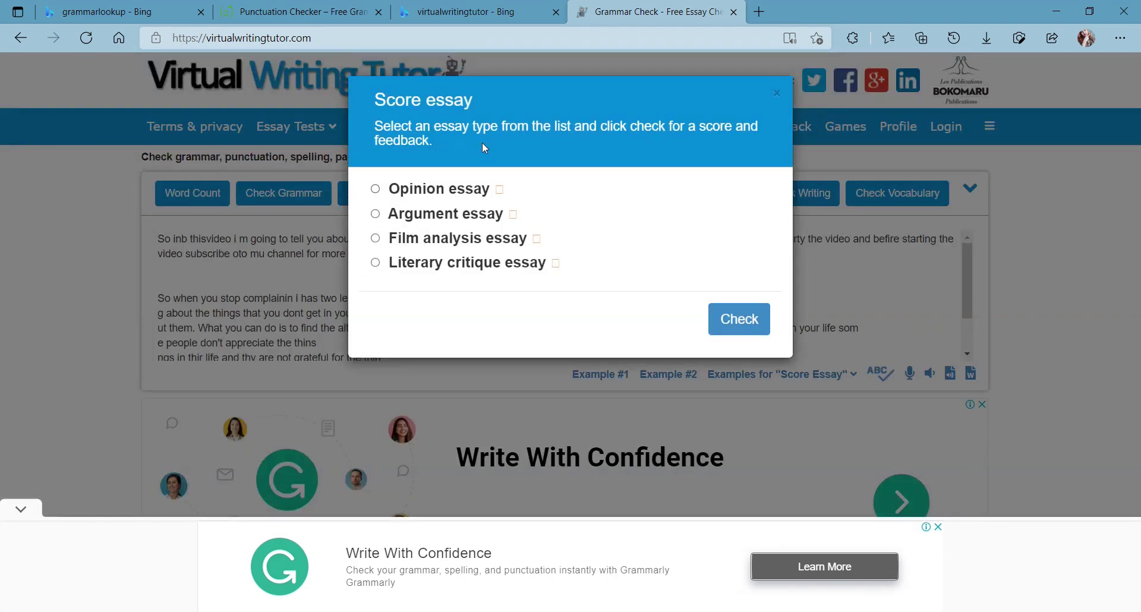
left_click(376, 189)
left_click(735, 320)
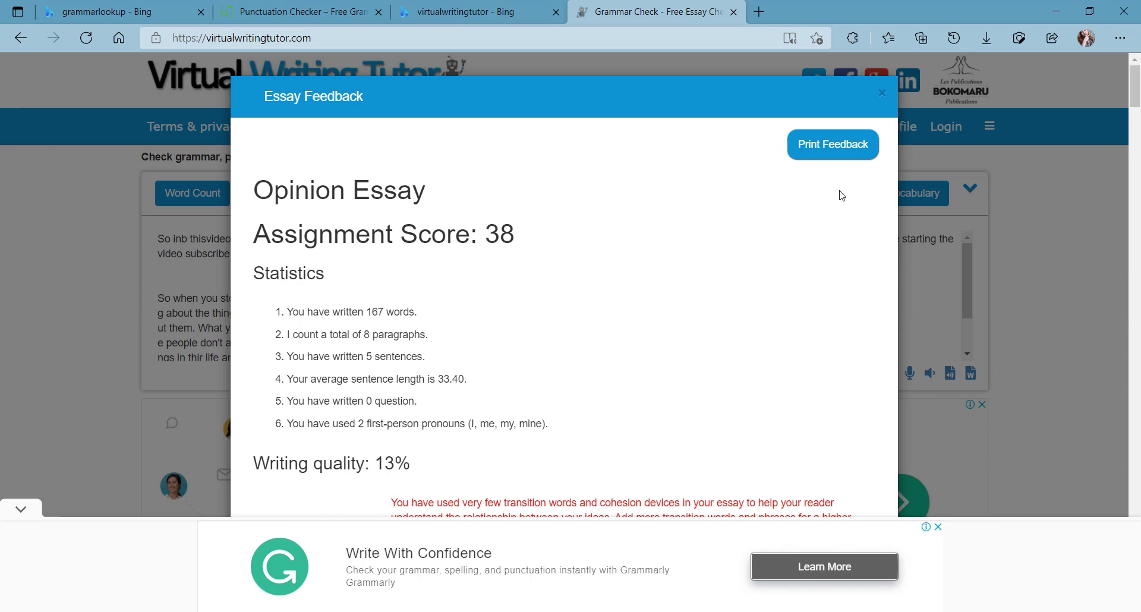
left_click(883, 95)
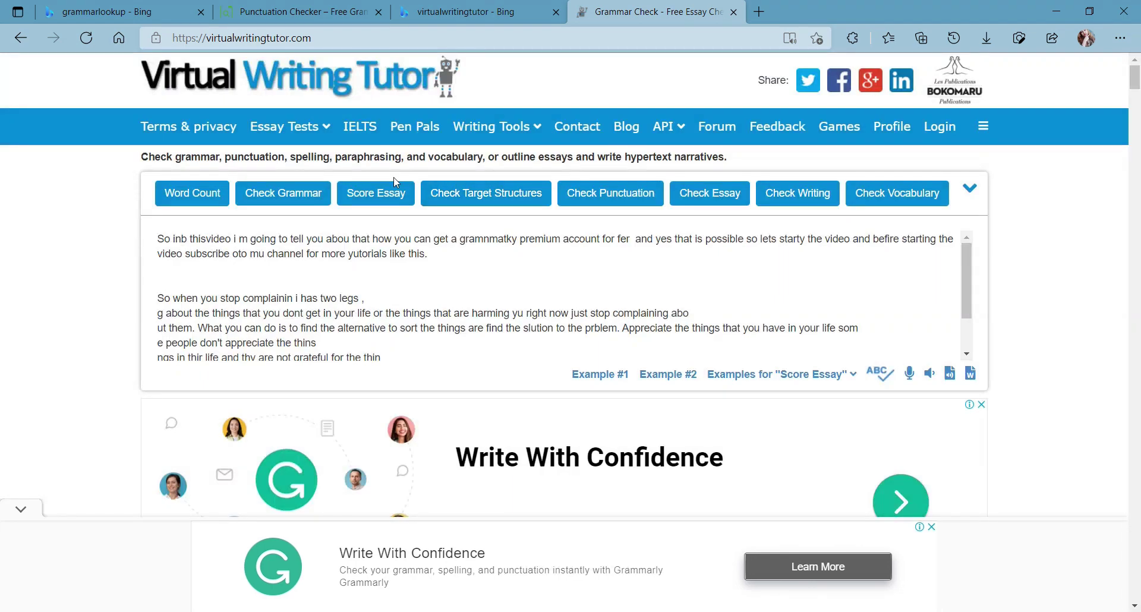
Step: Run Check Punctuation and review the feedback listing 4 punctuation errors, such as 'others, but'
left_click(446, 199)
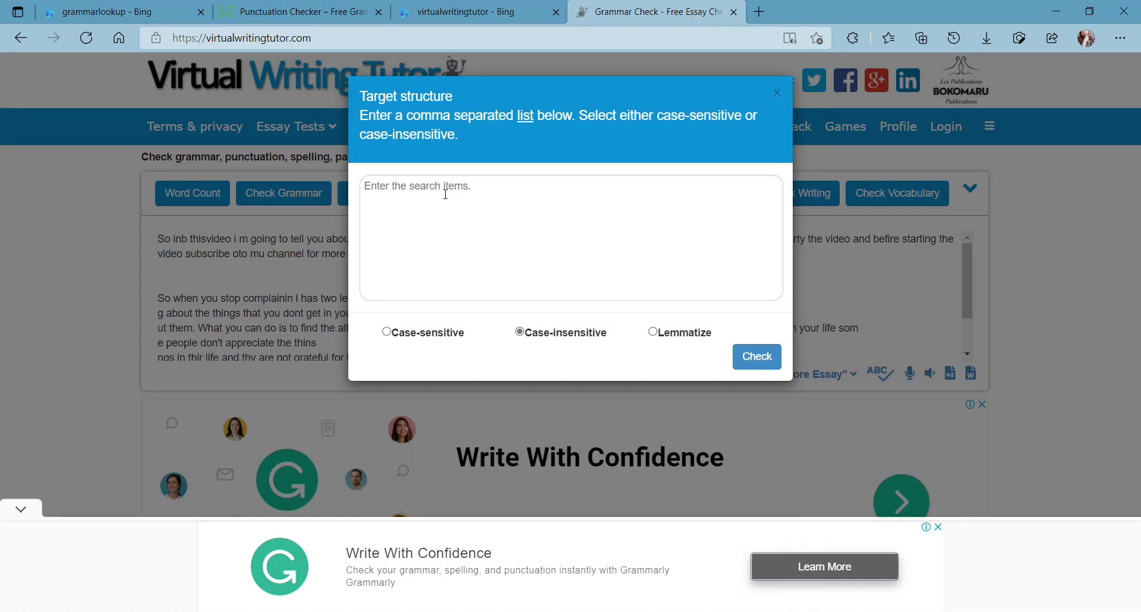
left_click(445, 194)
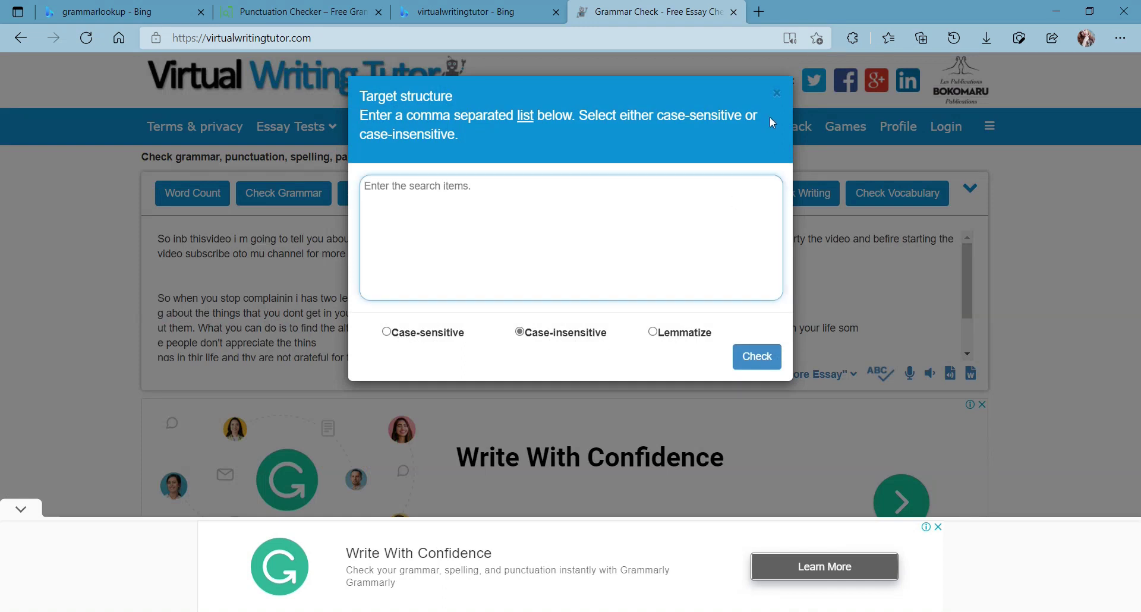
left_click(774, 95)
left_click(579, 201)
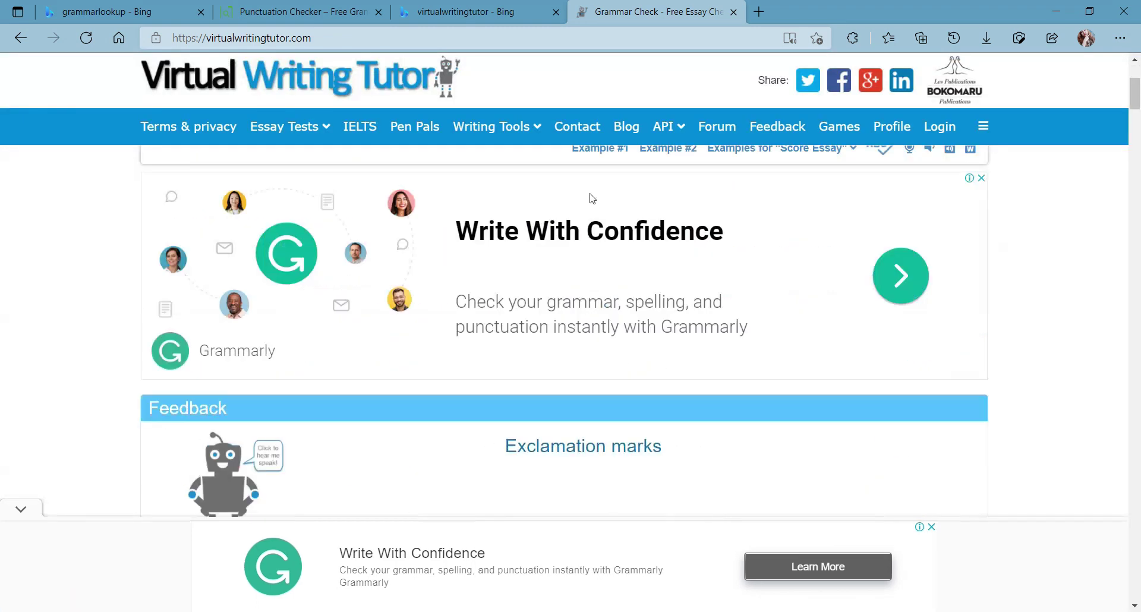
left_click_drag(1135, 113, 1135, 86)
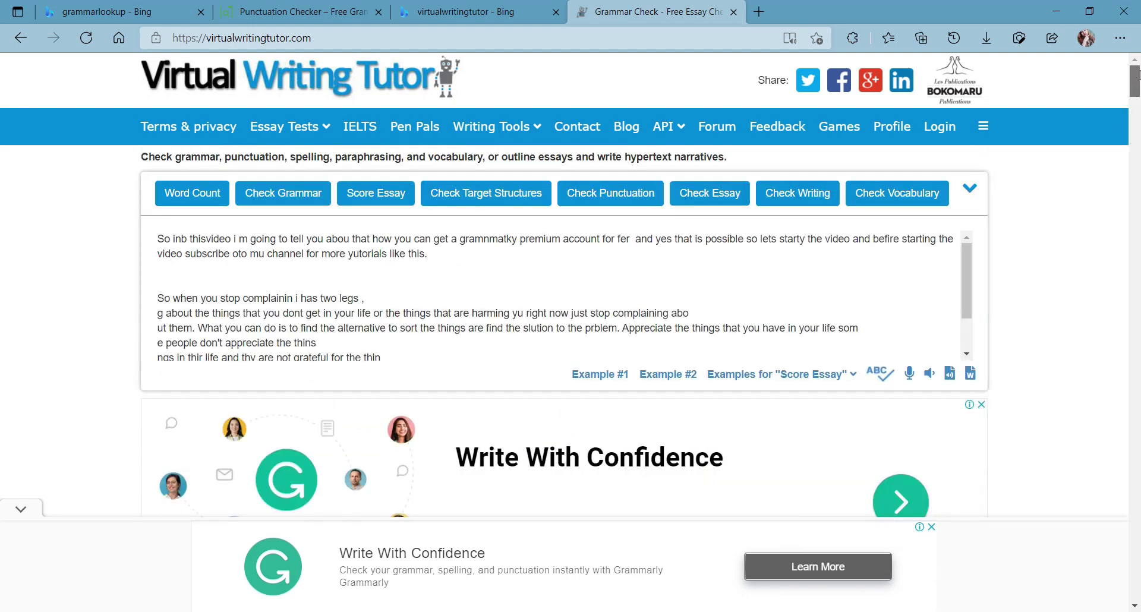
Step: Run Check Writing on the pasted text and scroll through its results
left_click(685, 194)
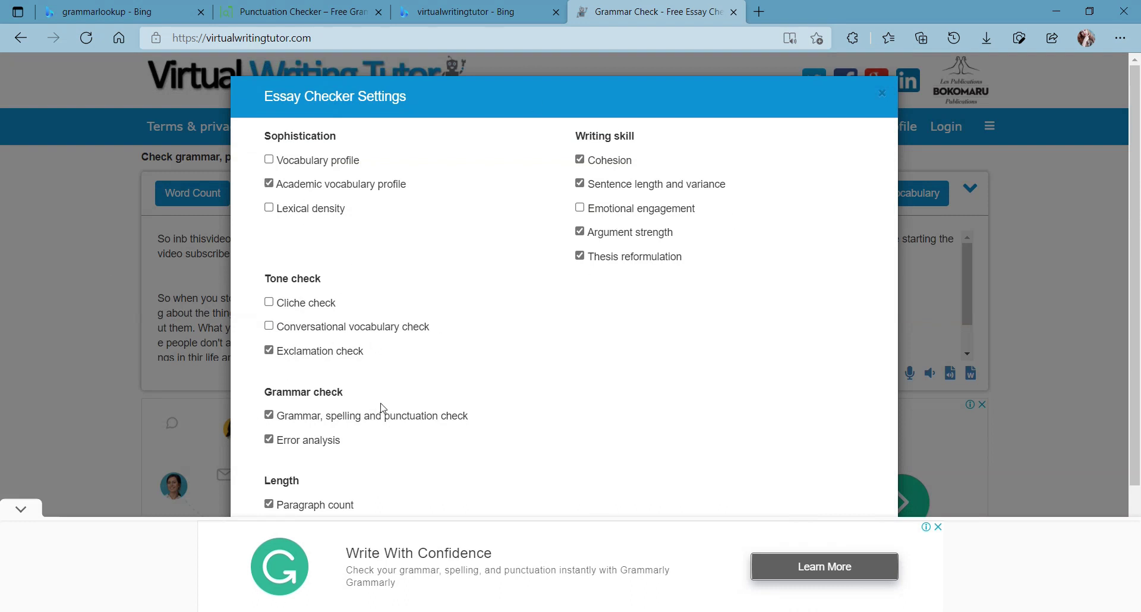
left_click(14, 273)
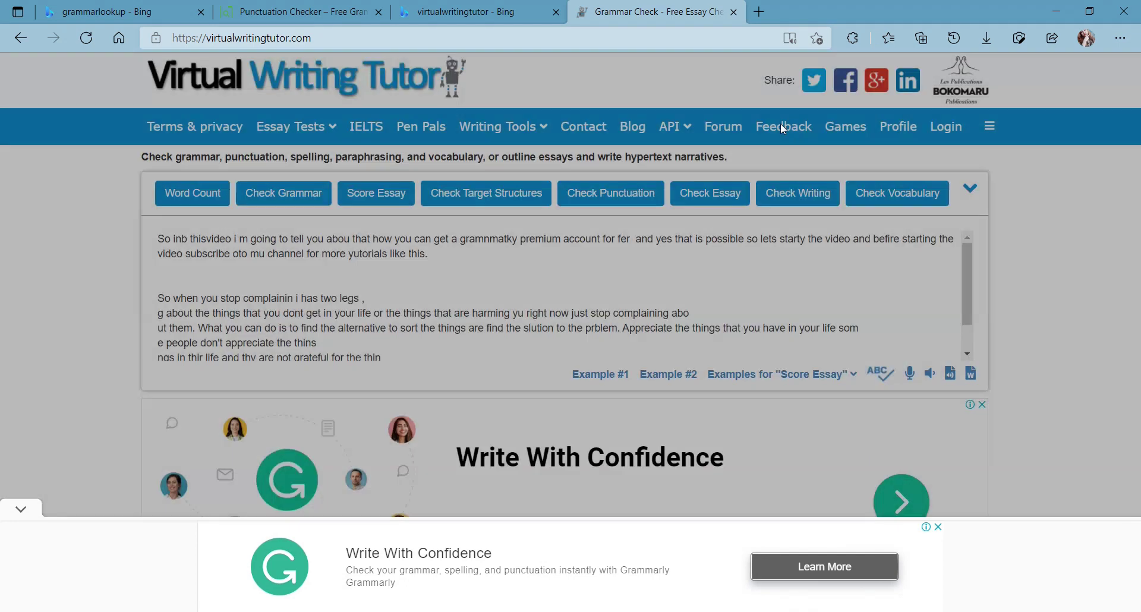
left_click(801, 196)
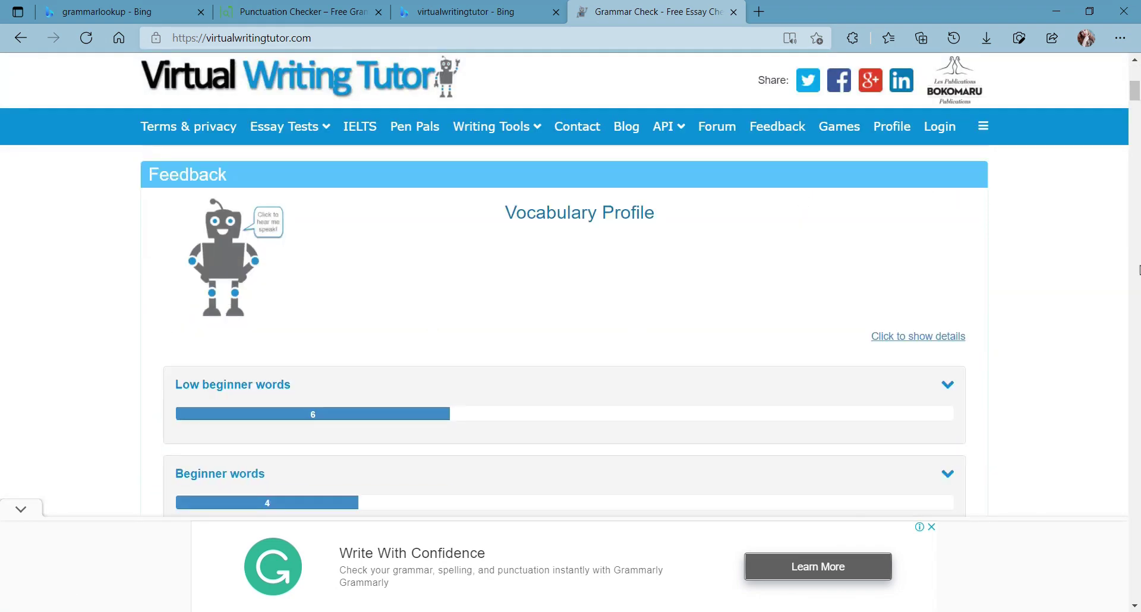
scroll(1137, 91, "down", 1)
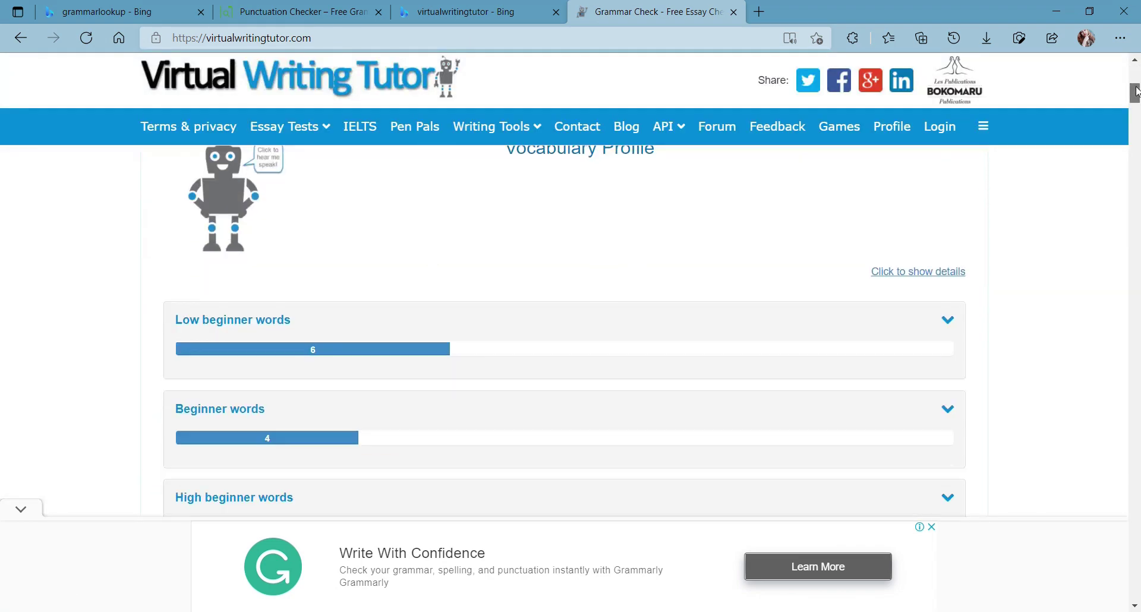
mouse_move(1136, 91)
left_mouse_down()
mouse_move(1136, 118)
mouse_move(1135, 93)
left_mouse_up()
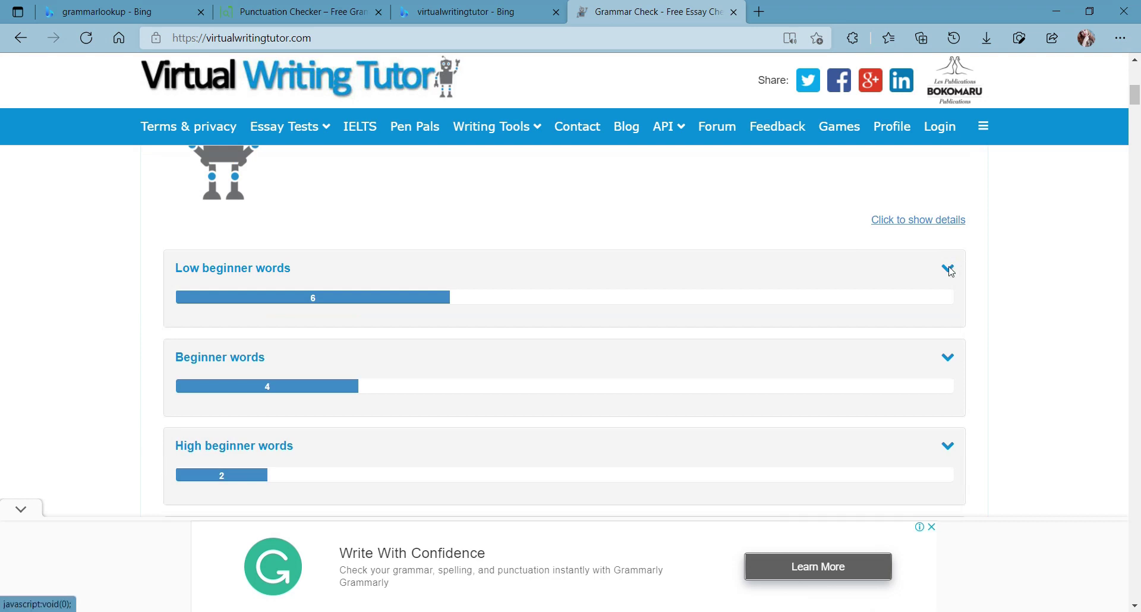
left_click_drag(1136, 101, 1136, 74)
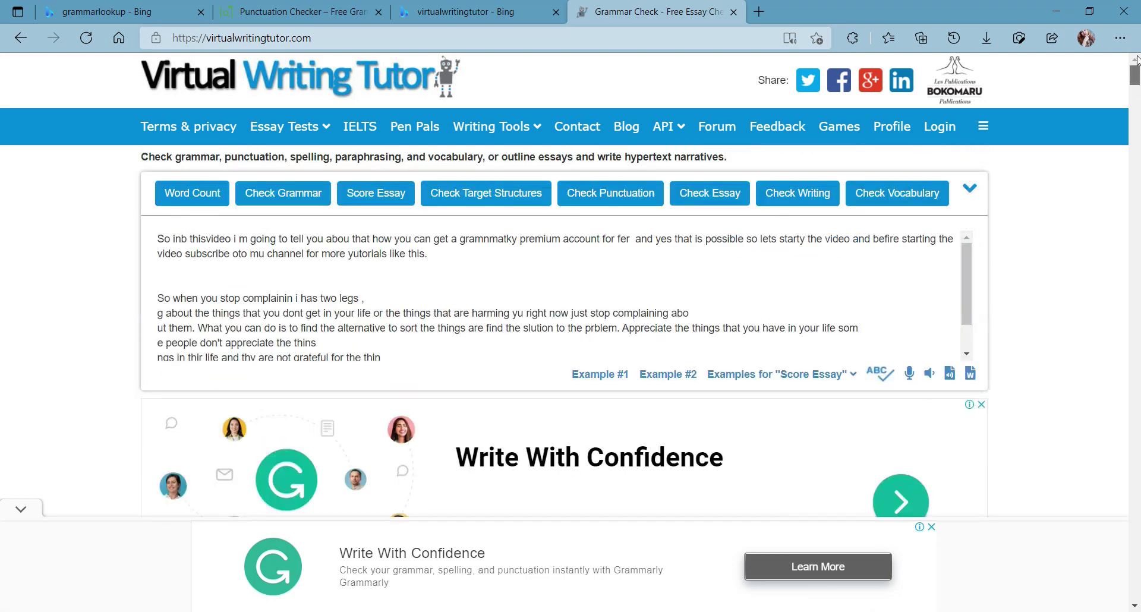
Step: Run Check Vocabulary to see the beginner-level word counts, then open a new tab
left_click(873, 199)
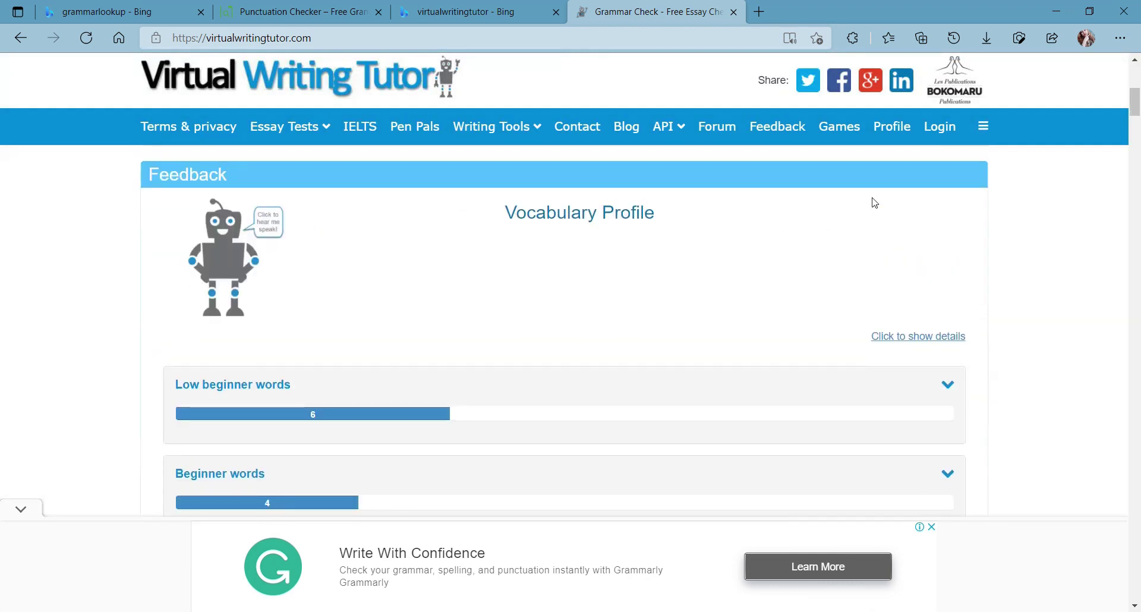
left_click_drag(1136, 107, 1131, 68)
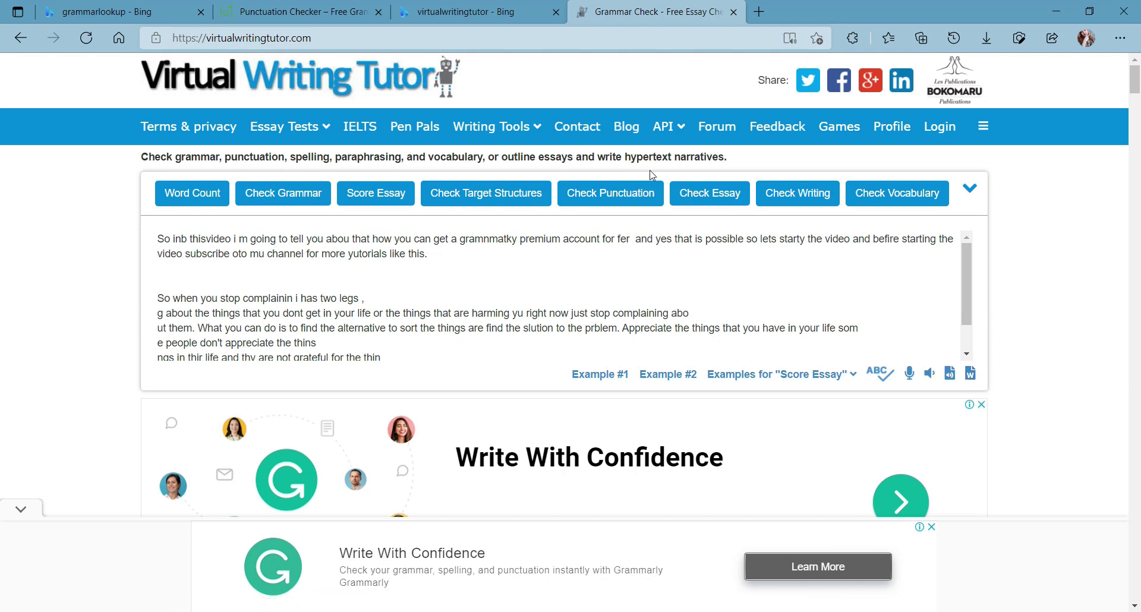
left_click(759, 12)
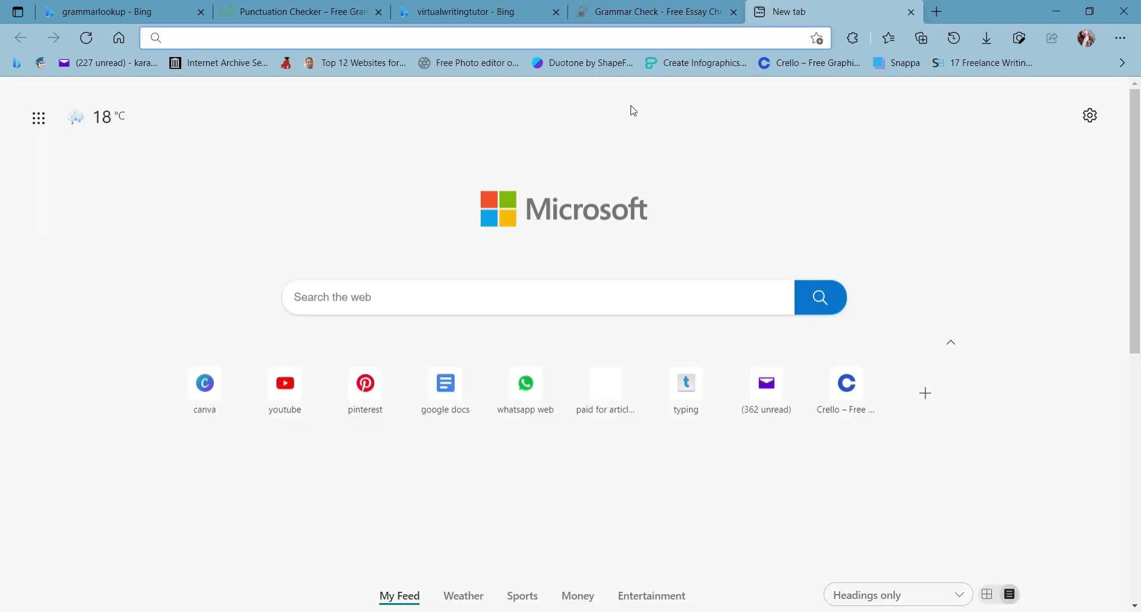
Step: Search Bing for 'sentencecheckup' and open the SentenceCheckup.com sentence checker
left_click(372, 306)
type("sentencecheckup")
key("Return")
scroll(1138, 253, "down", 10)
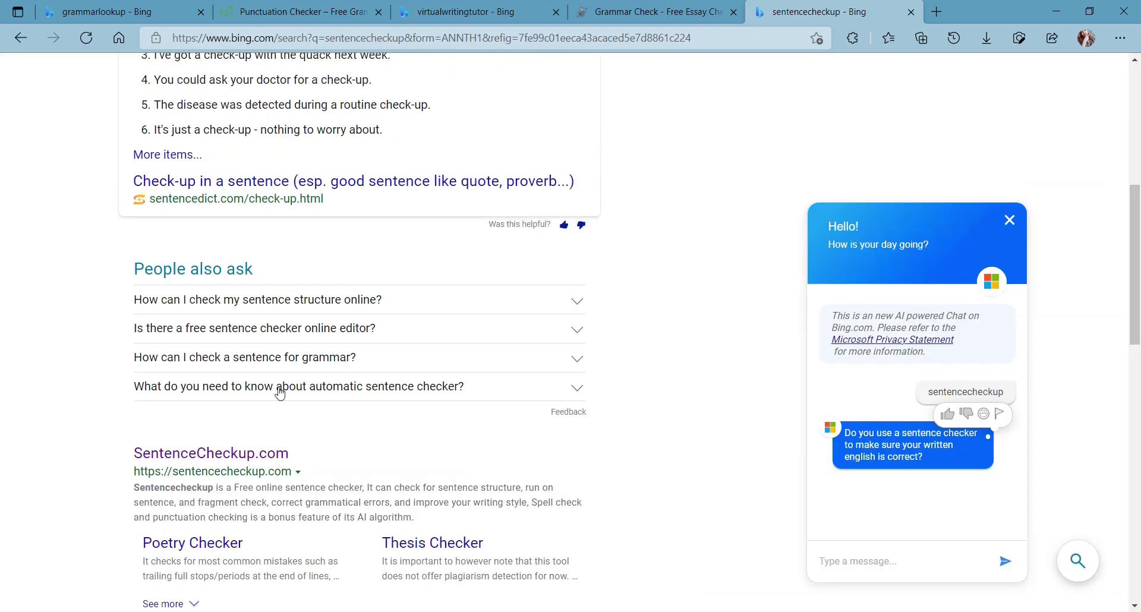
left_click(215, 456)
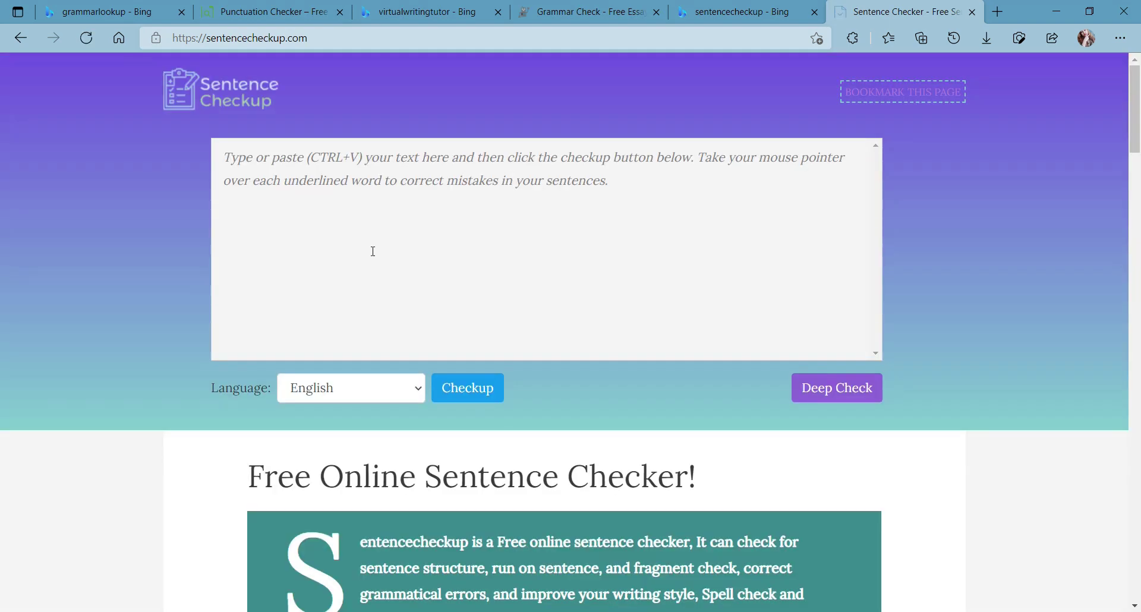
Step: Paste the Notepad sample text into SentenceCheckup and run Checkup on it
left_click(348, 211)
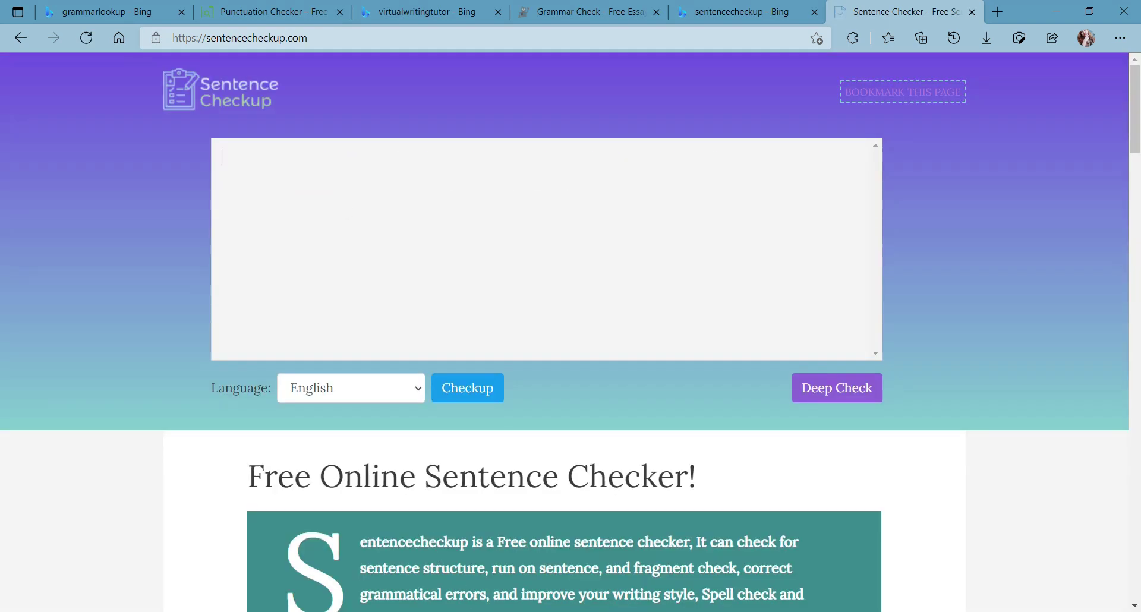
key("alt+Tab")
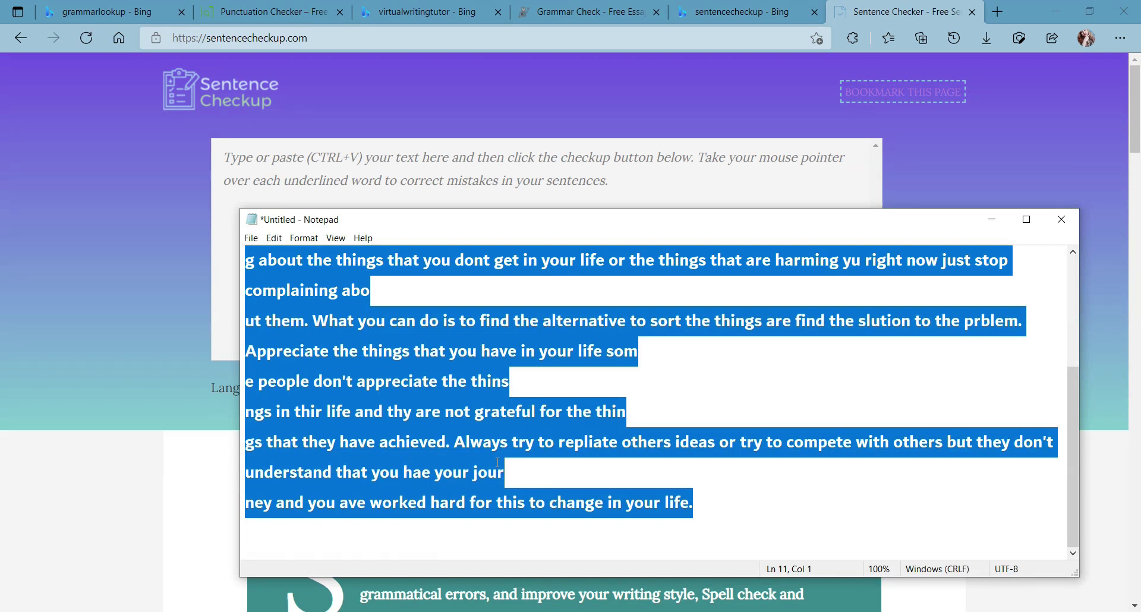
left_click(251, 169)
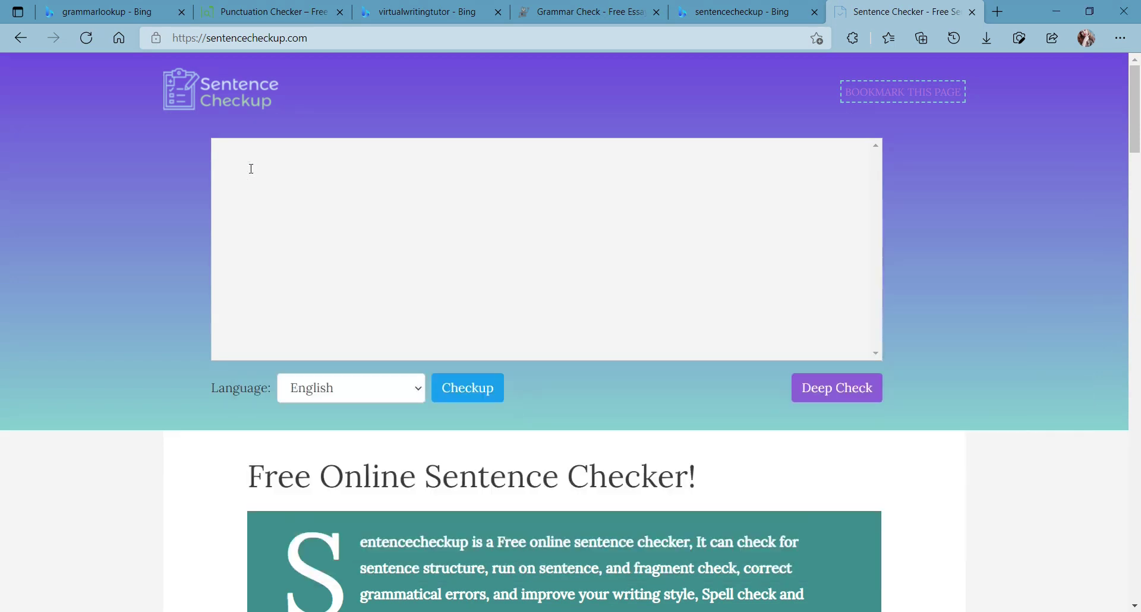
key("ctrl+v")
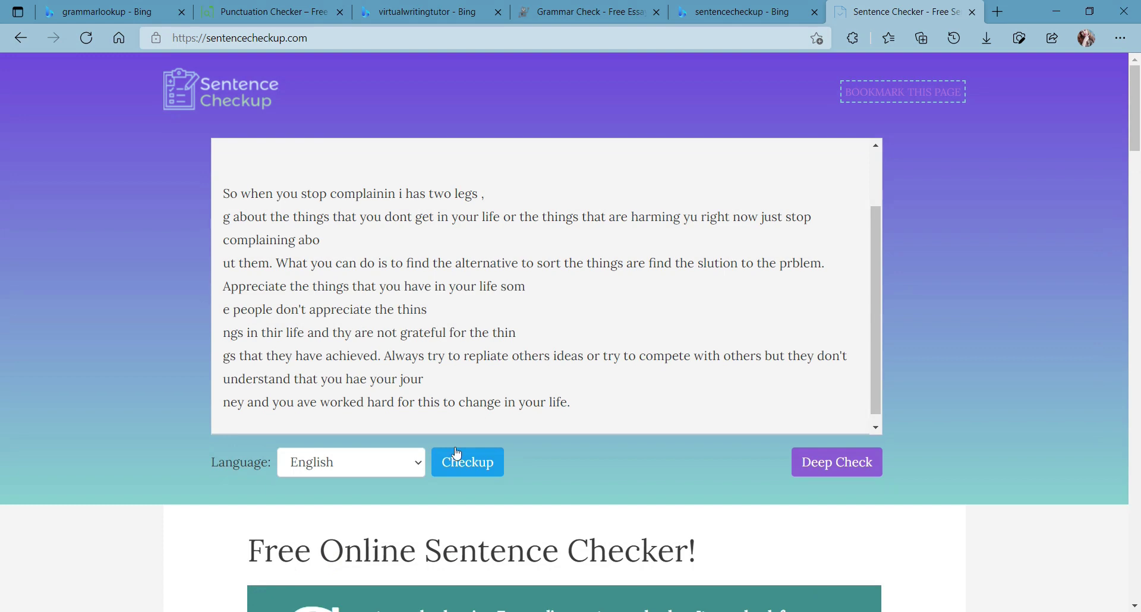
left_click(454, 469)
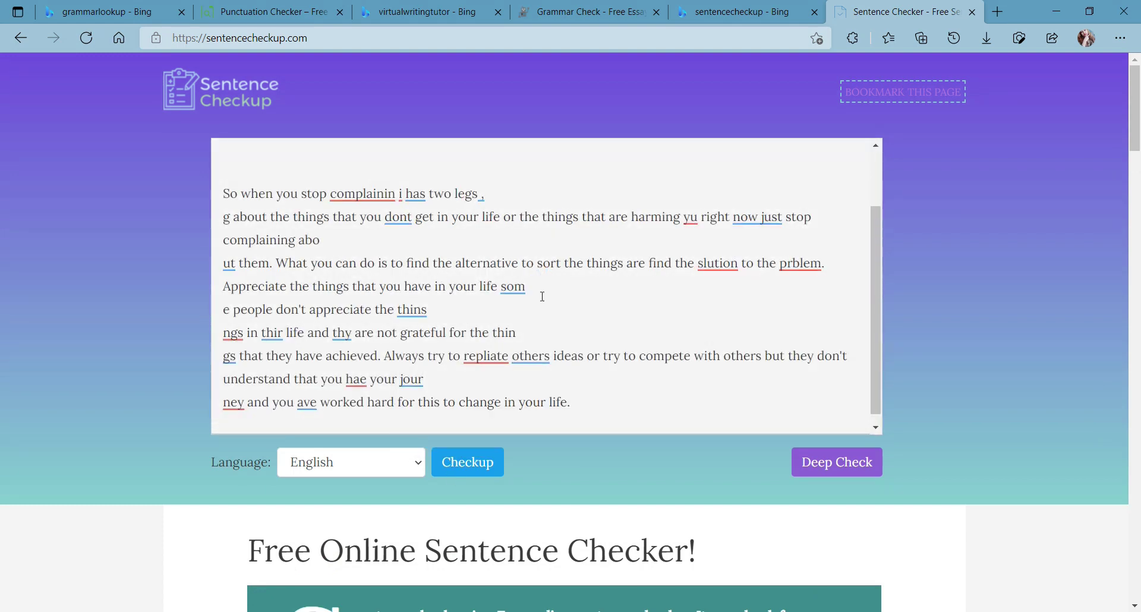
Step: Review suggestions for 'now just', 'complainin' and 'slution' without changing them, then open a new tab
left_click_drag(875, 247, 875, 212)
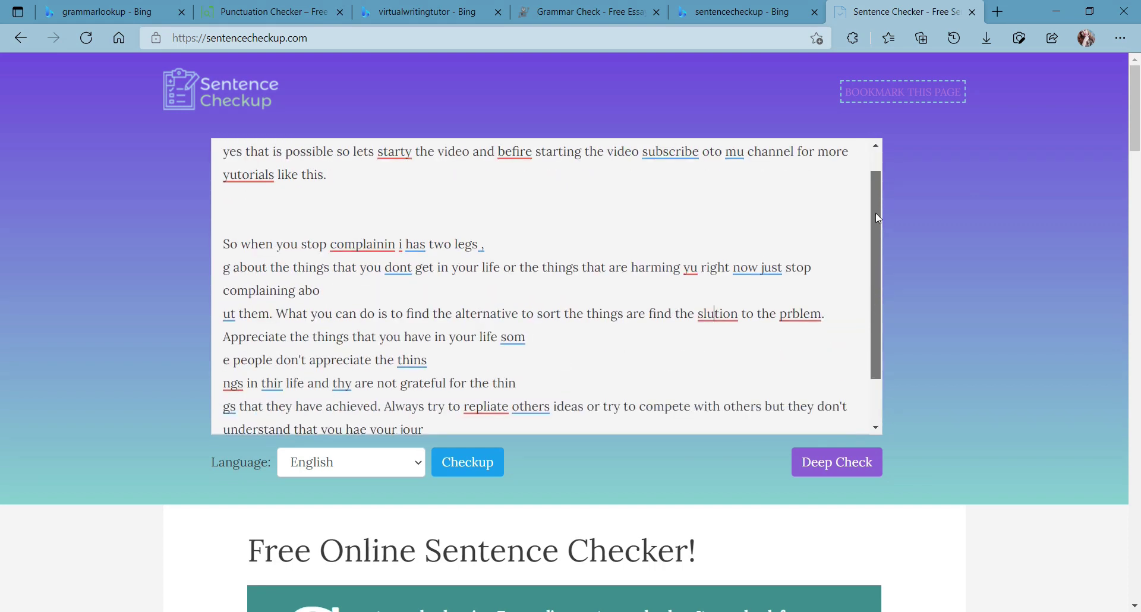
left_click(739, 260)
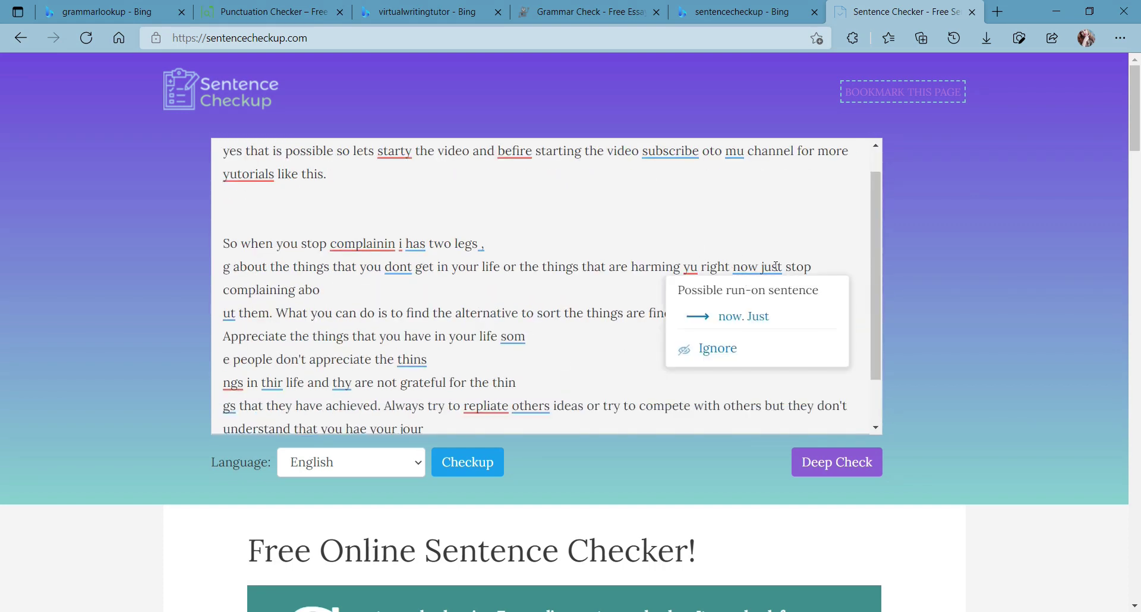
left_click(388, 244)
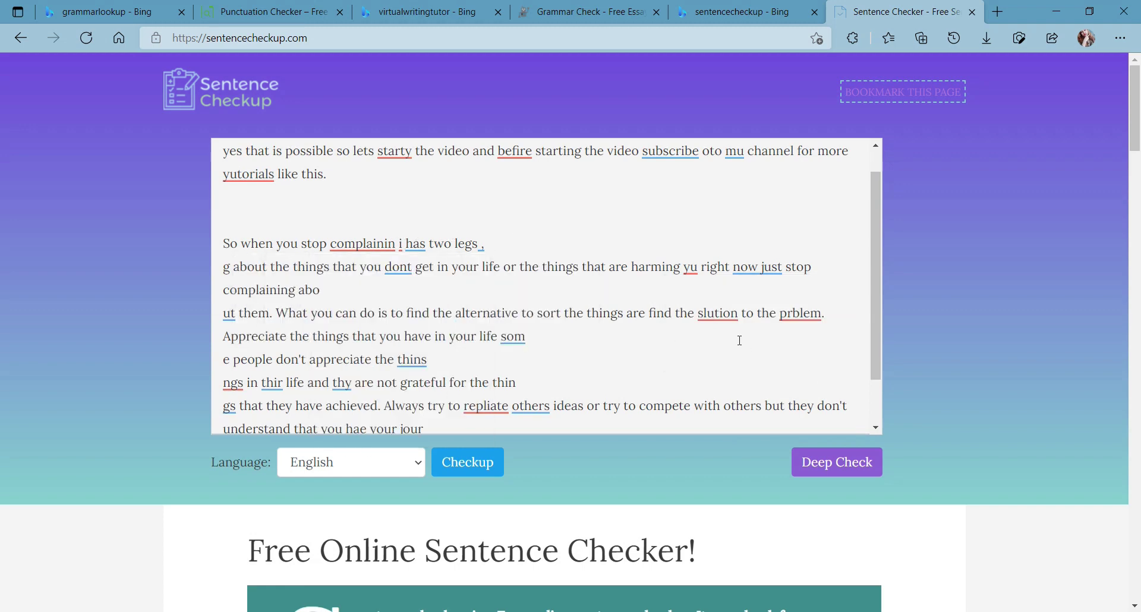
left_click(719, 314)
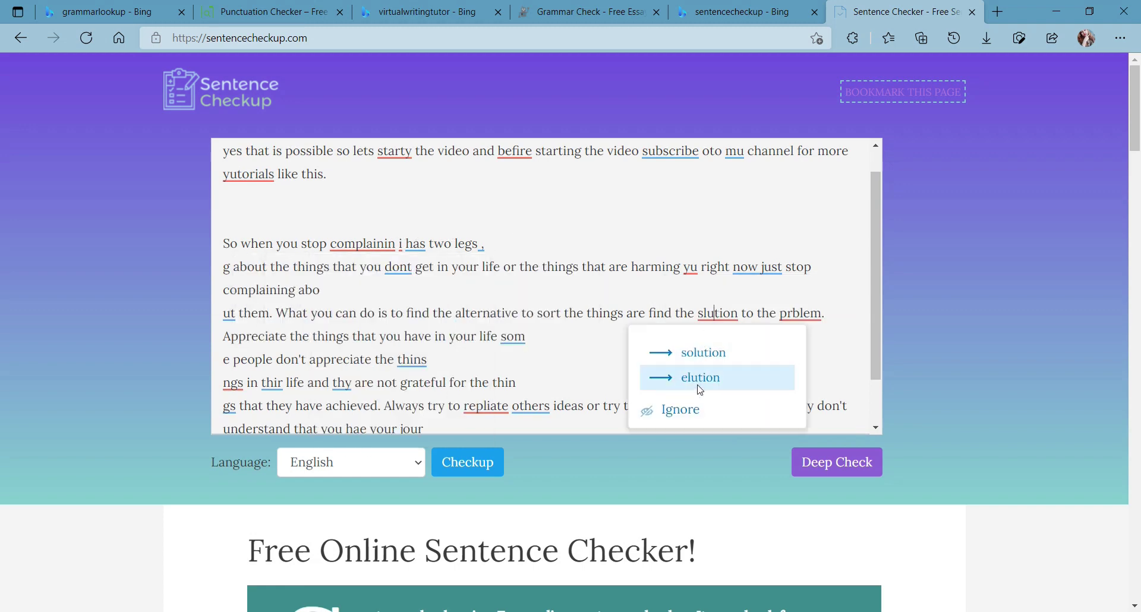
left_click(841, 107)
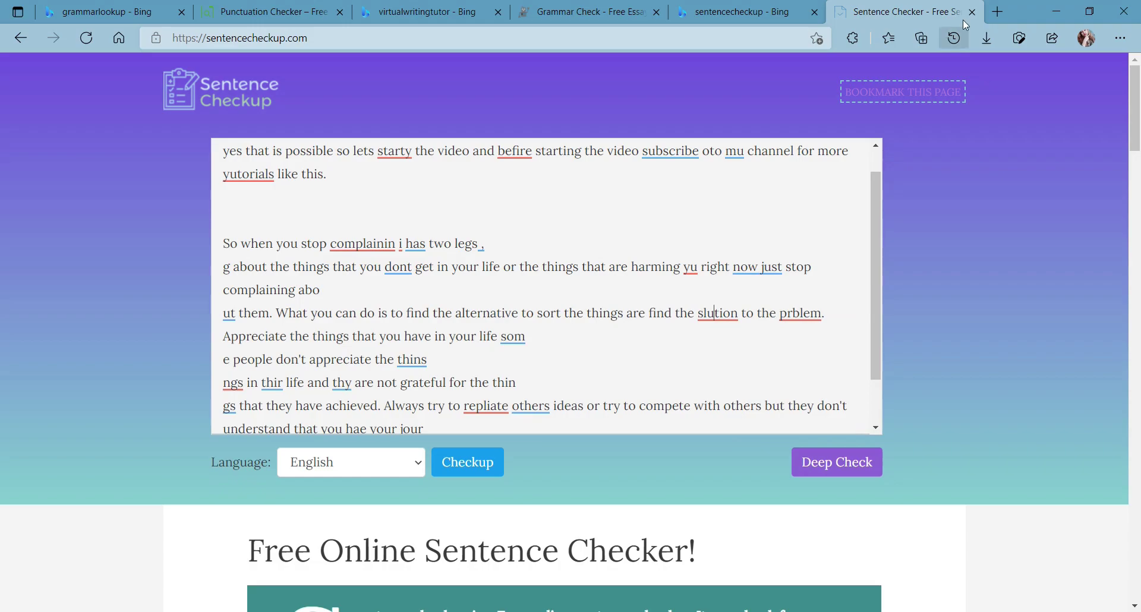
left_click(998, 12)
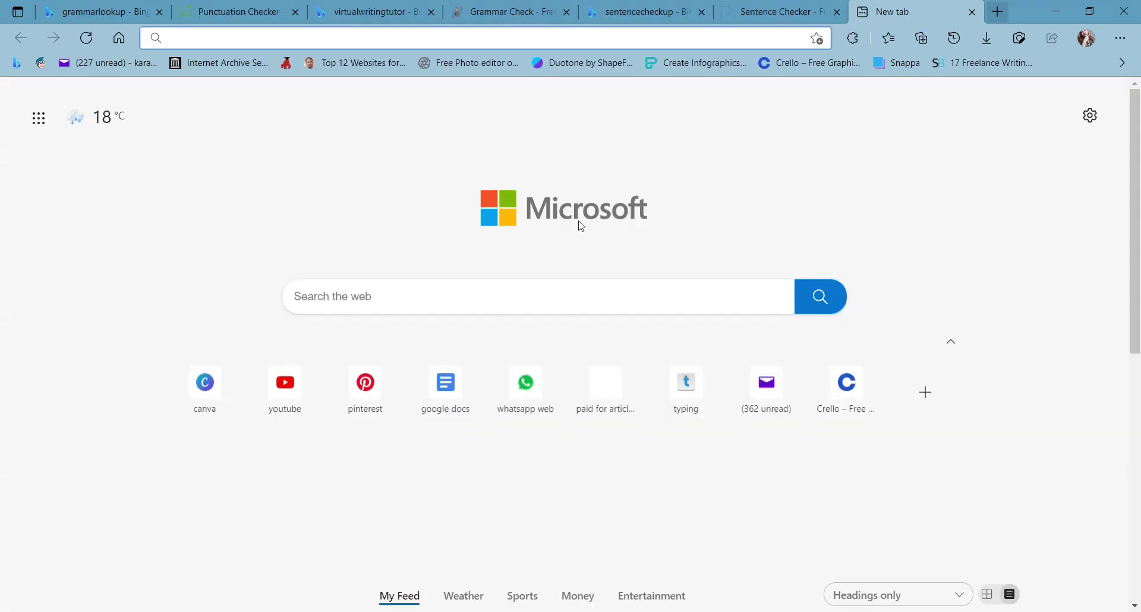
Step: Search the web for 'languagetool' and open the LanguageTool website from the results
left_click(461, 285)
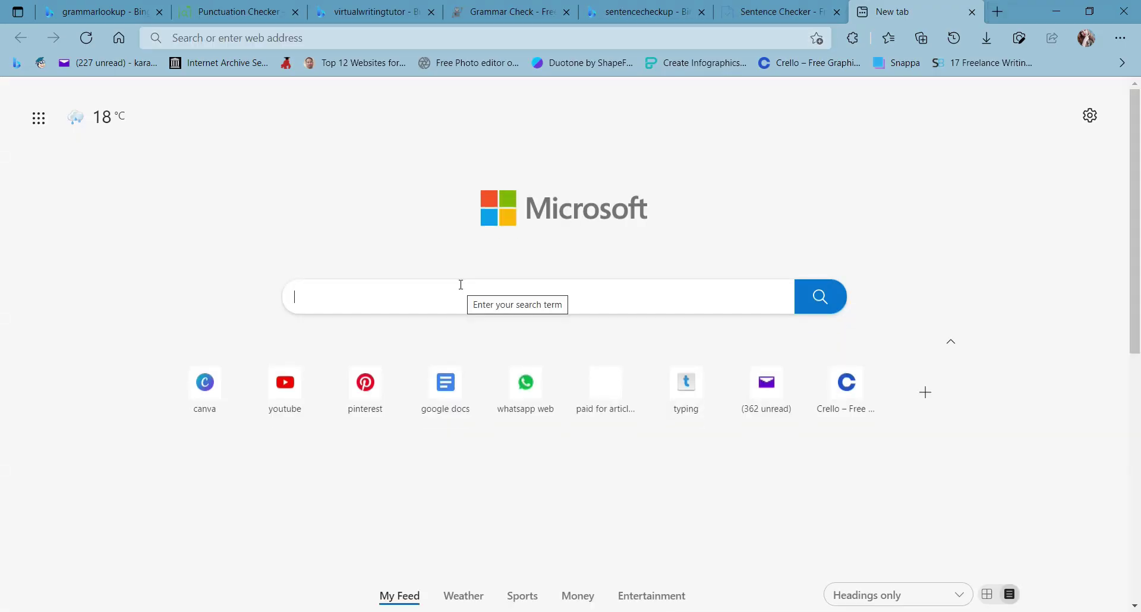
type("languagetool")
key("Return")
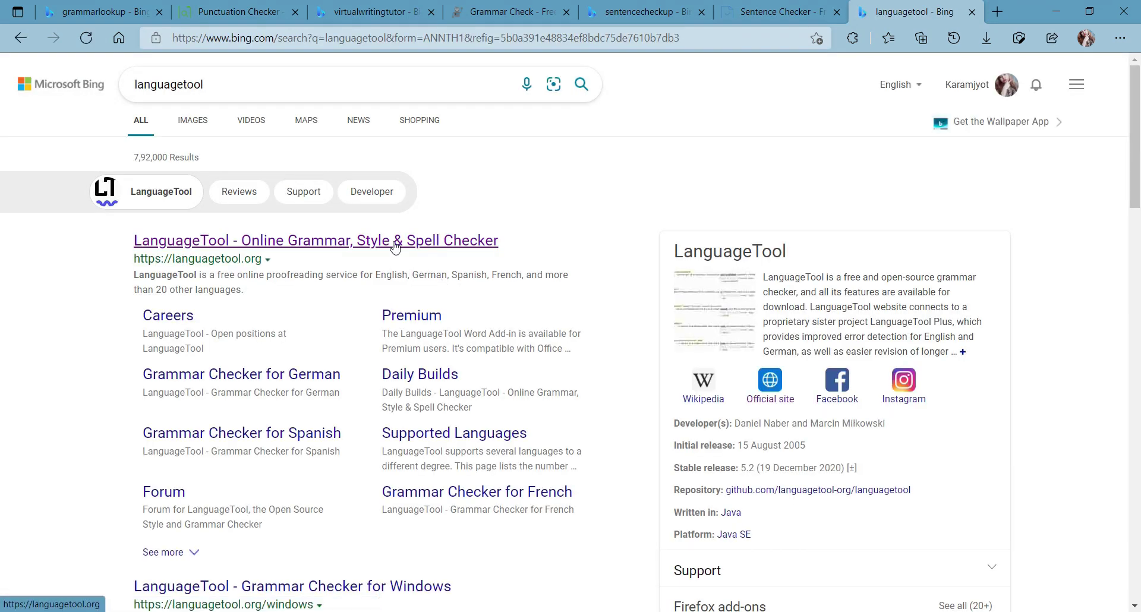
left_click(395, 242)
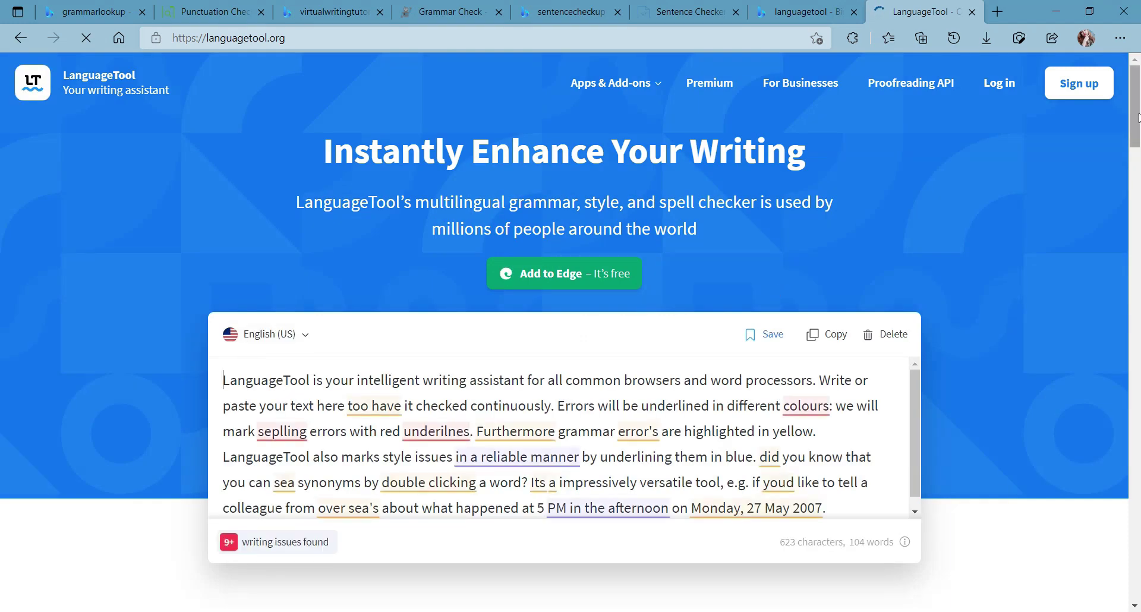
Step: Delete LanguageTool's sample text and paste the Notepad passage into the editor
scroll(690, 198, "down", 3)
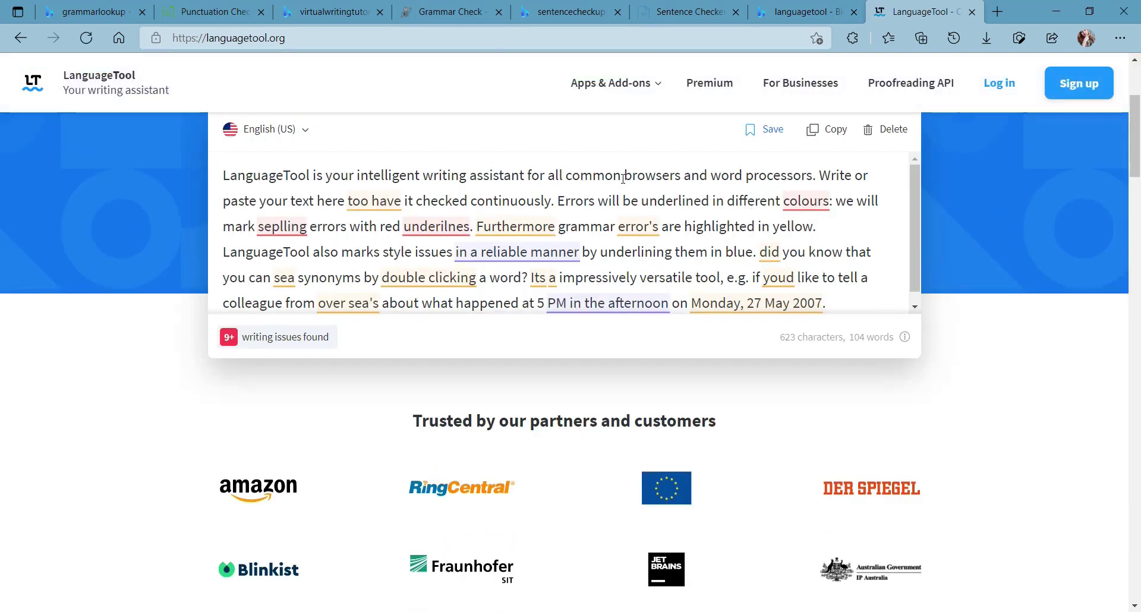
left_click(868, 130)
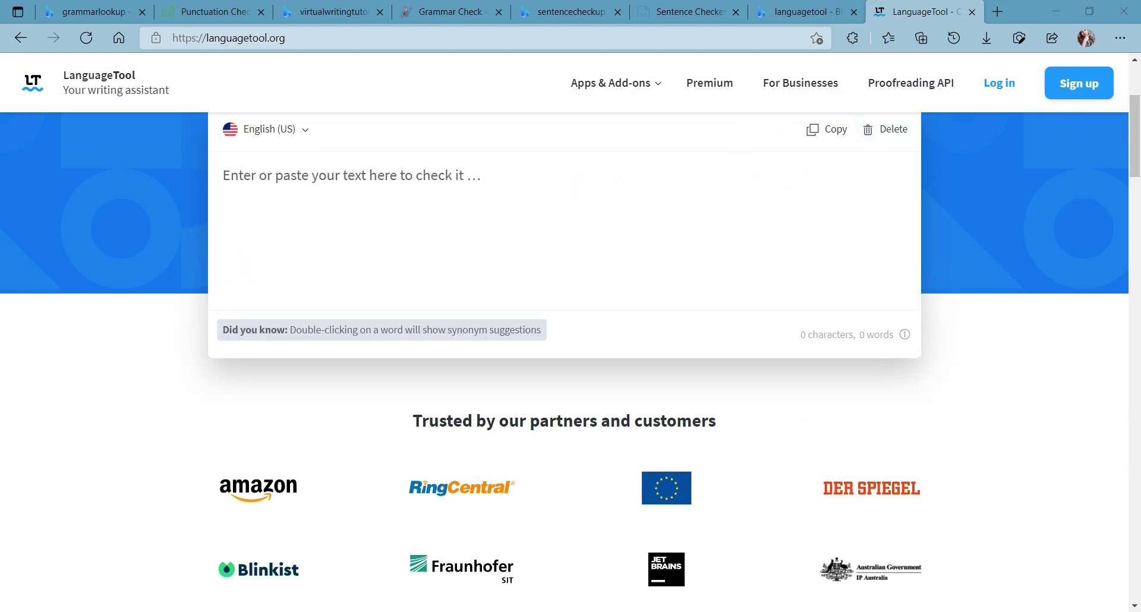
key("alt+Tab")
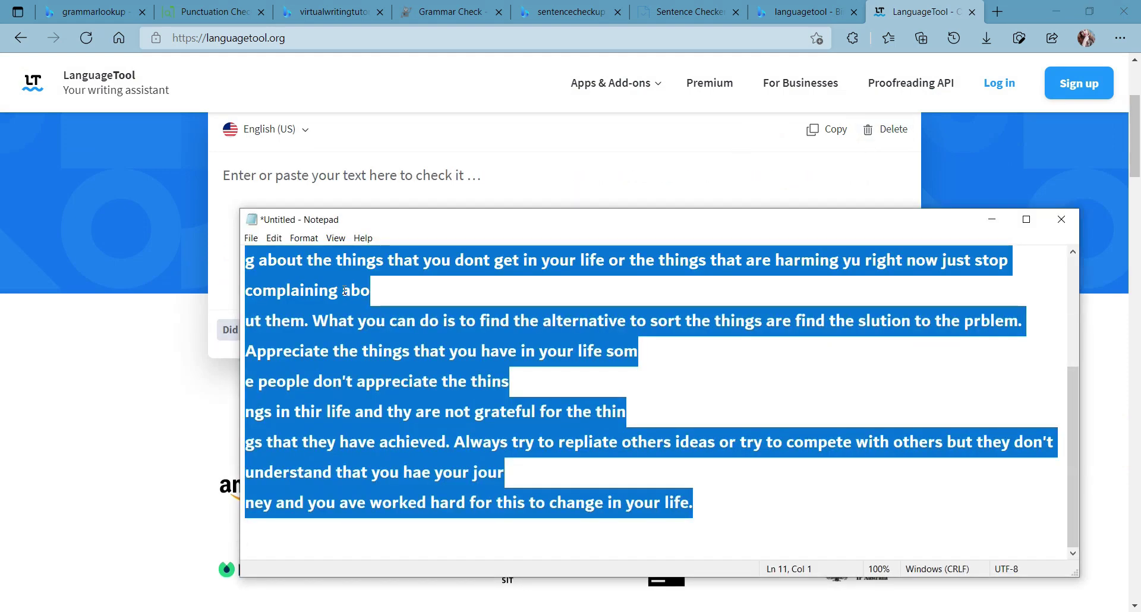
left_click(264, 195)
key("ctrl+v")
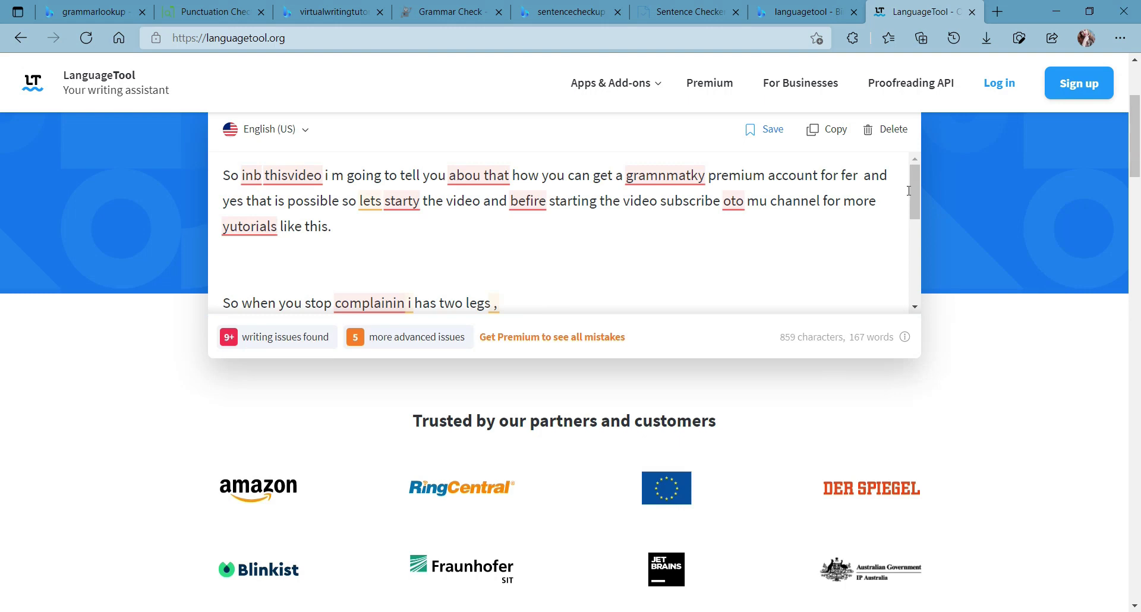
Step: Correct 'gramnmatky' to 'Grammarly' and 'abou that' to 'about that'
scroll(909, 191, "down", 1)
scroll(909, 190, "up", 1)
left_click(673, 173)
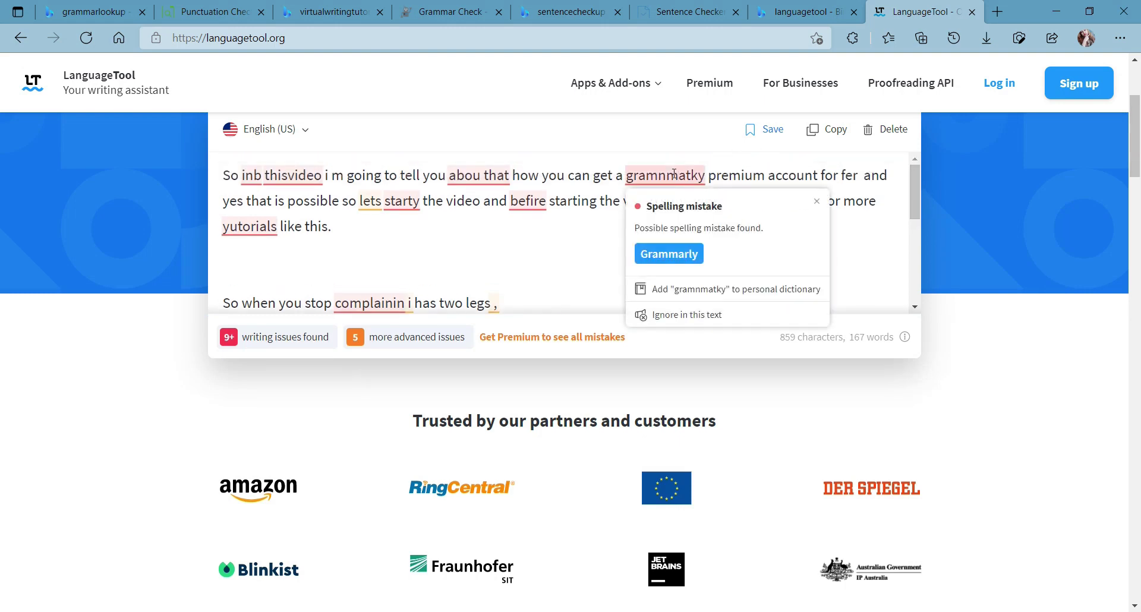
left_click(668, 254)
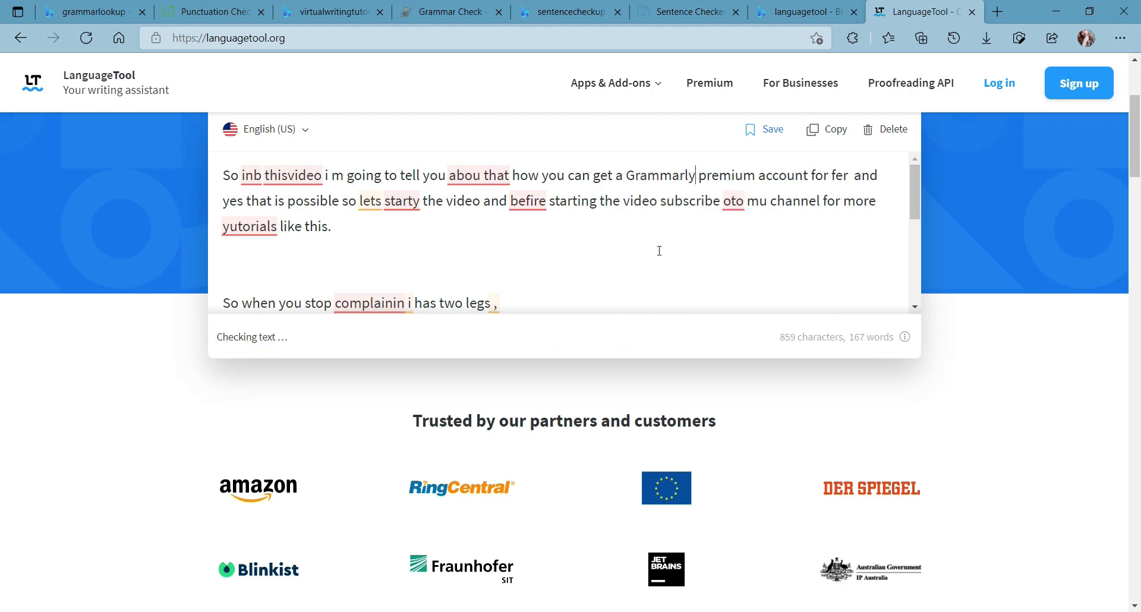
left_click(484, 168)
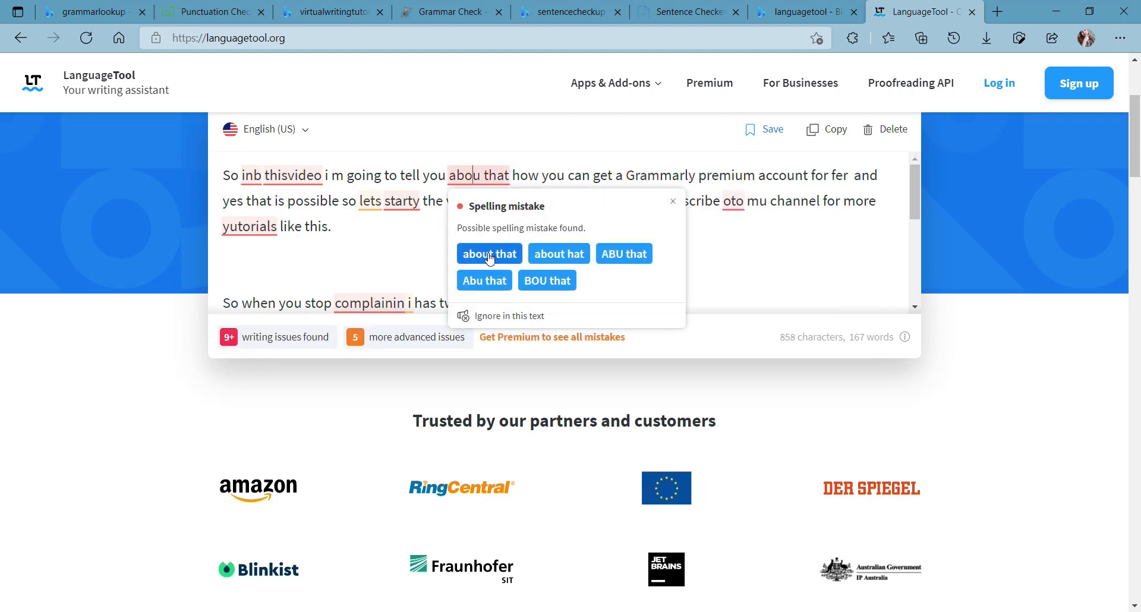
left_click(489, 254)
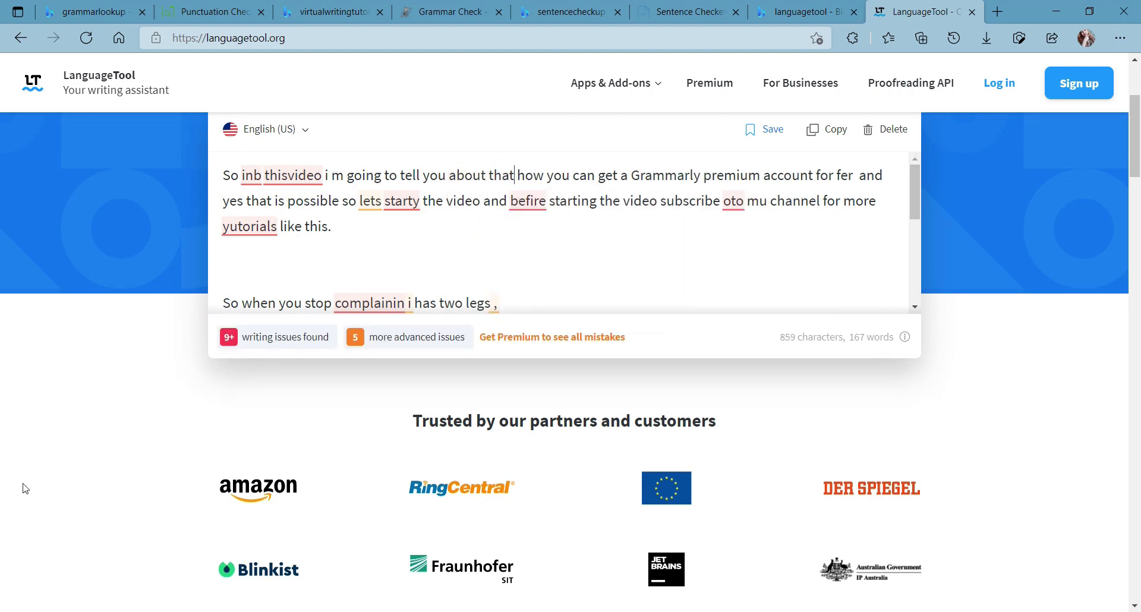
Step: Split 'thisvideo' into 'this video' and correct 'complainin' to 'complaining'
left_click_drag(24, 486, 272, 314)
left_click(288, 177)
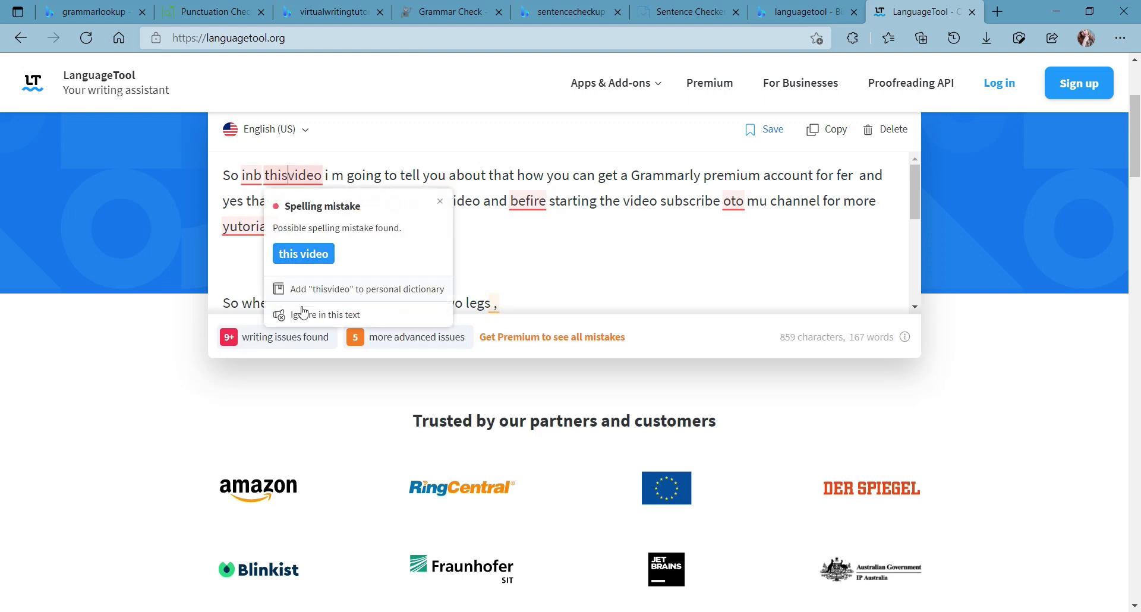
left_click(311, 252)
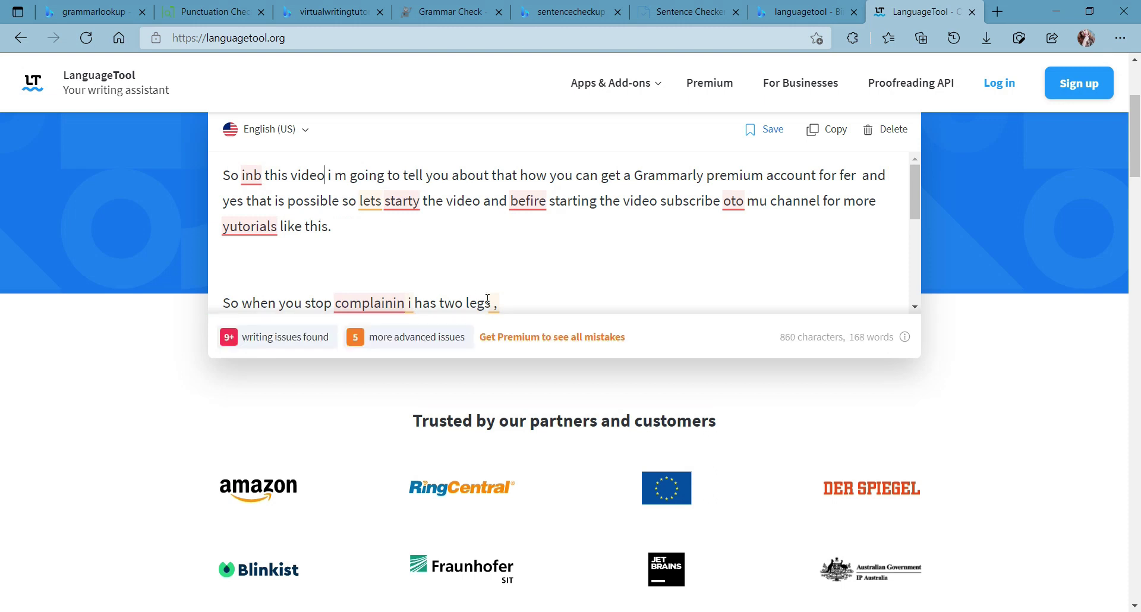
left_click(361, 303)
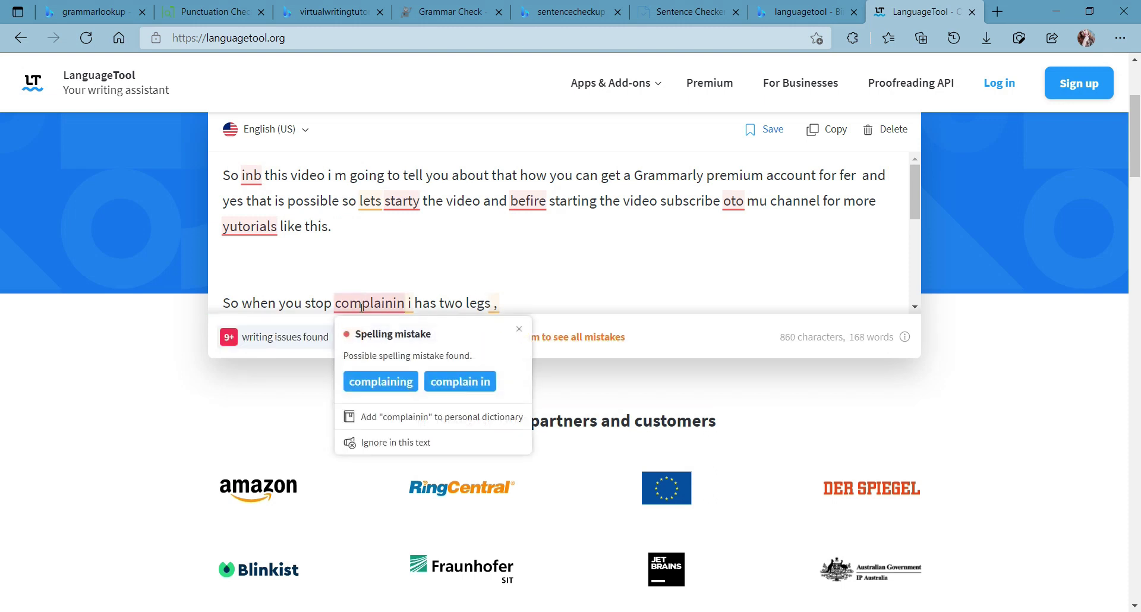
left_click(374, 386)
scroll(380, 380, "up", 3)
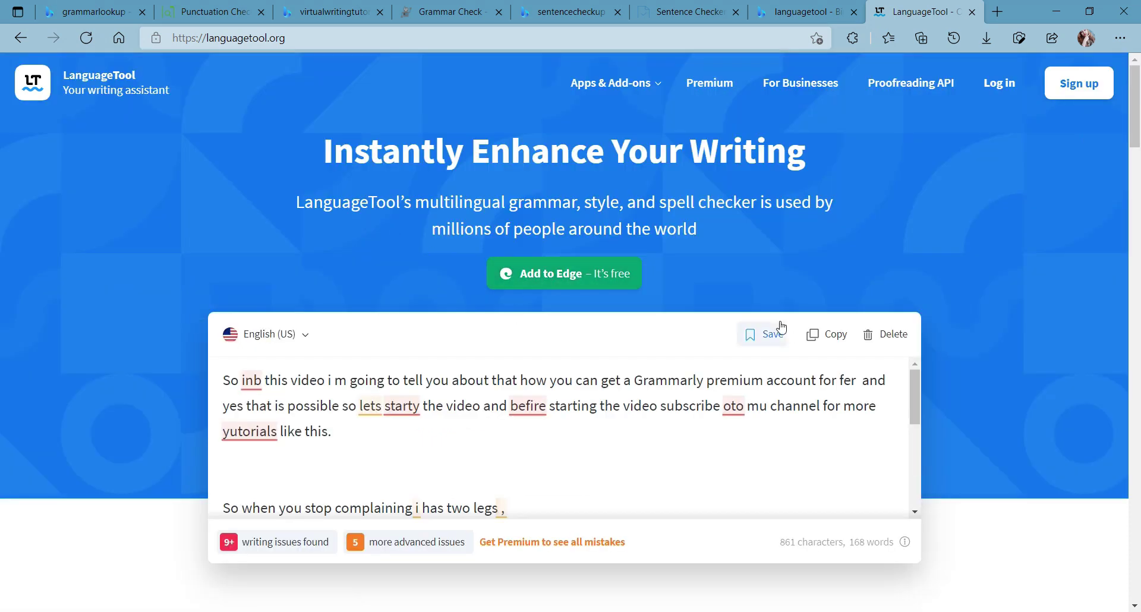
left_click(637, 443)
Step: In a new tab, search for 'reversospeller' and open Reverso's English spell checker page
key("ctrl+t")
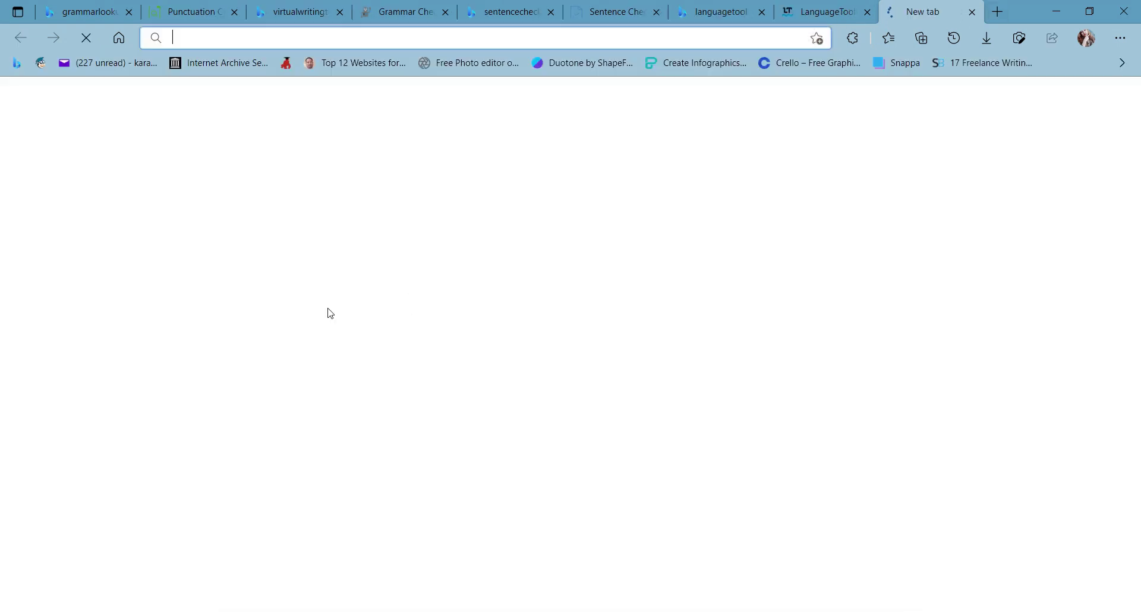
type("rever")
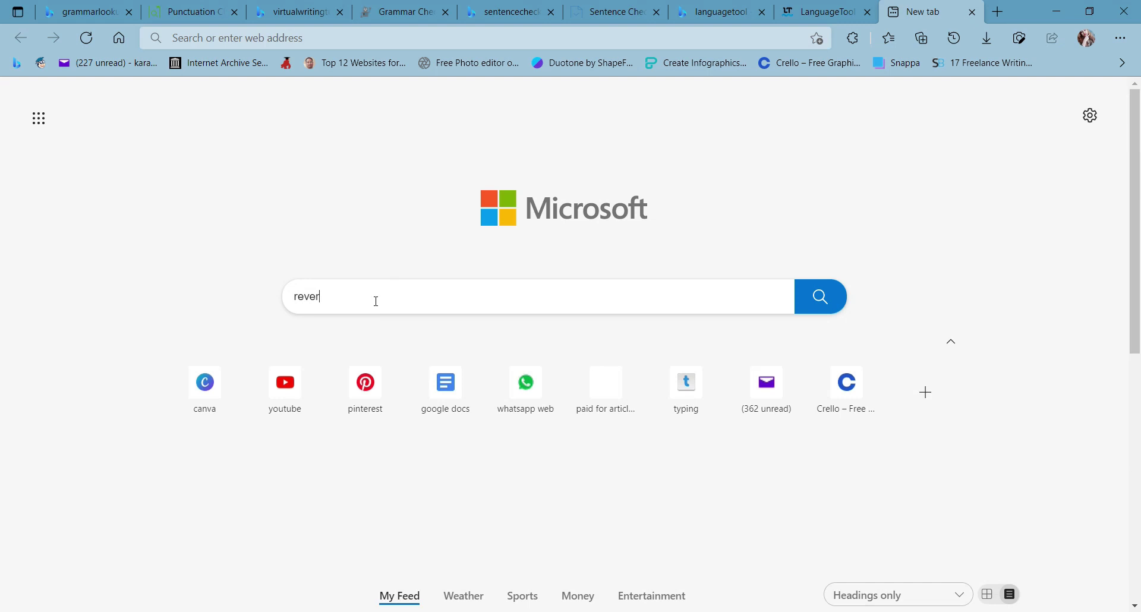
type("sospeller")
key("Return")
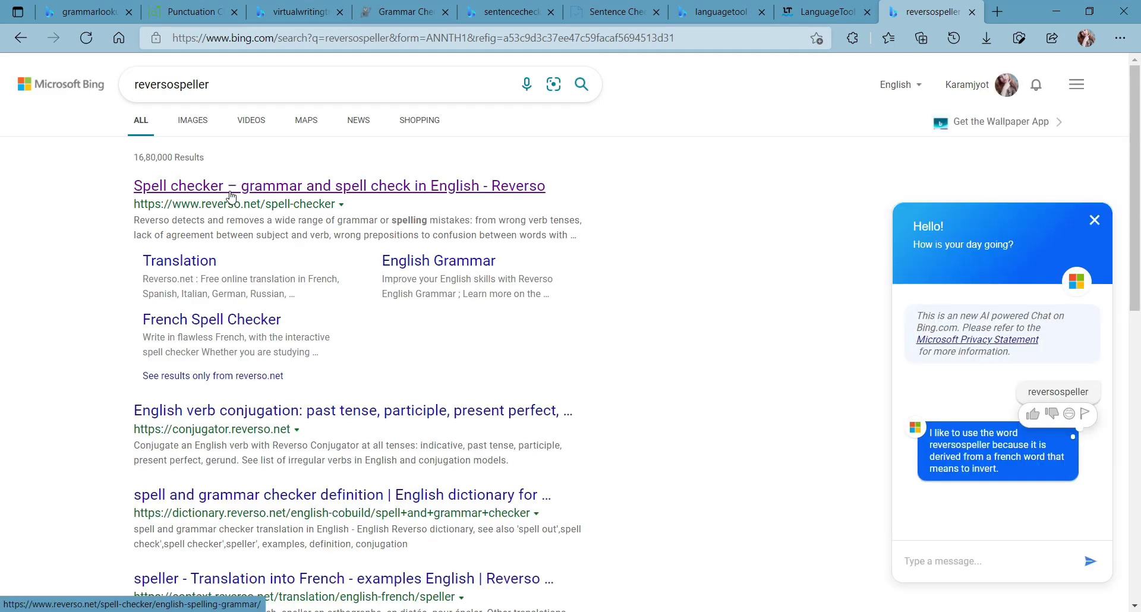
left_click(224, 191)
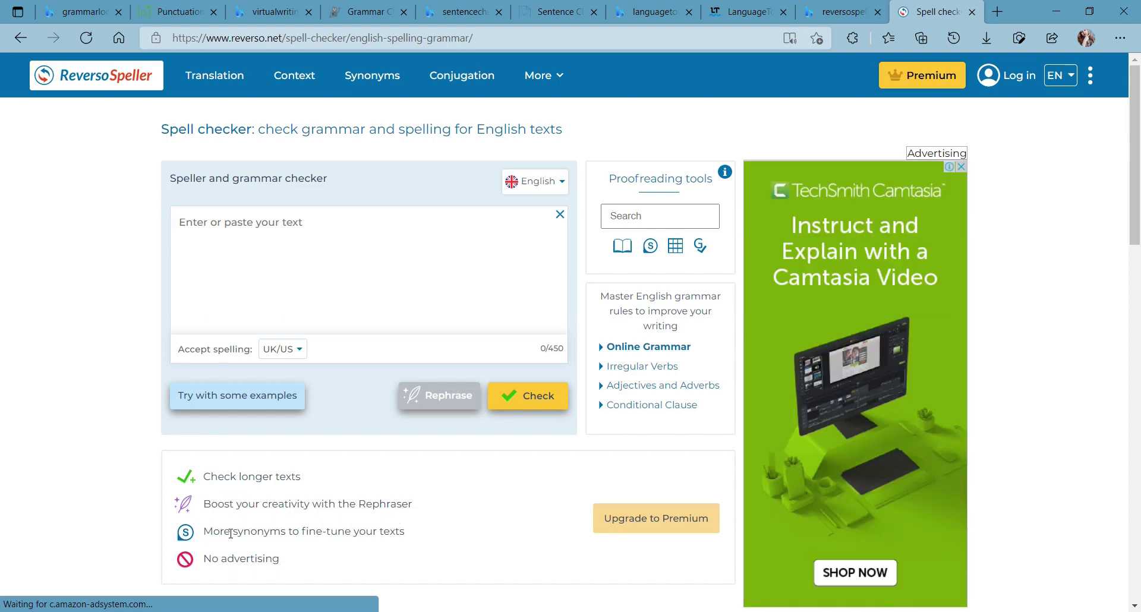
Step: Paste the Notepad passage into Reverso Speller's text box and run the check
left_click(296, 272)
key("alt+Tab")
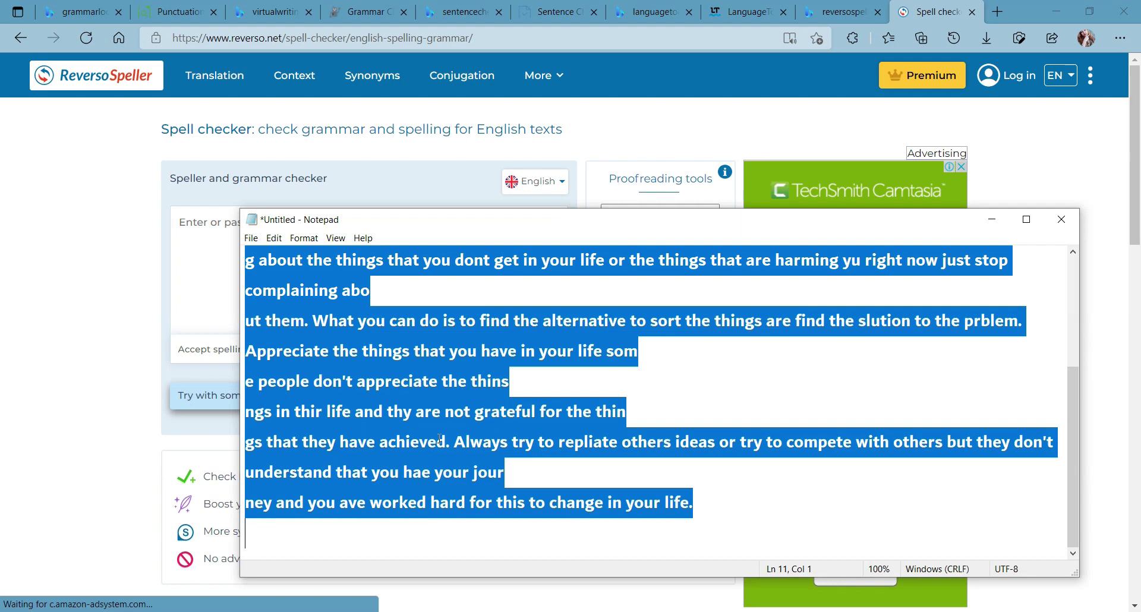
key("alt+Tab")
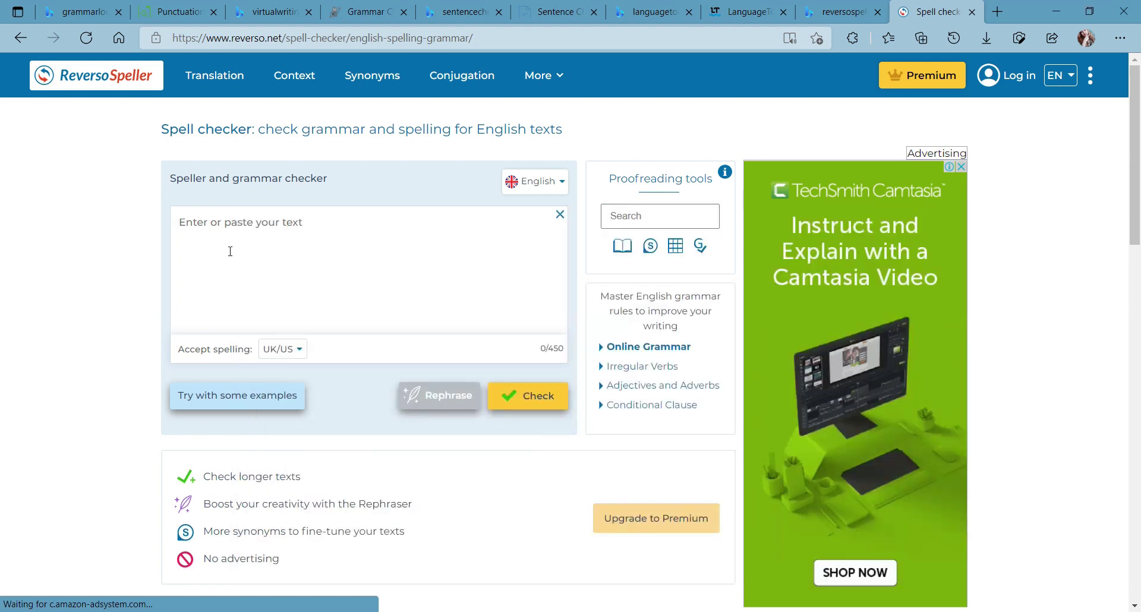
key("ctrl+v")
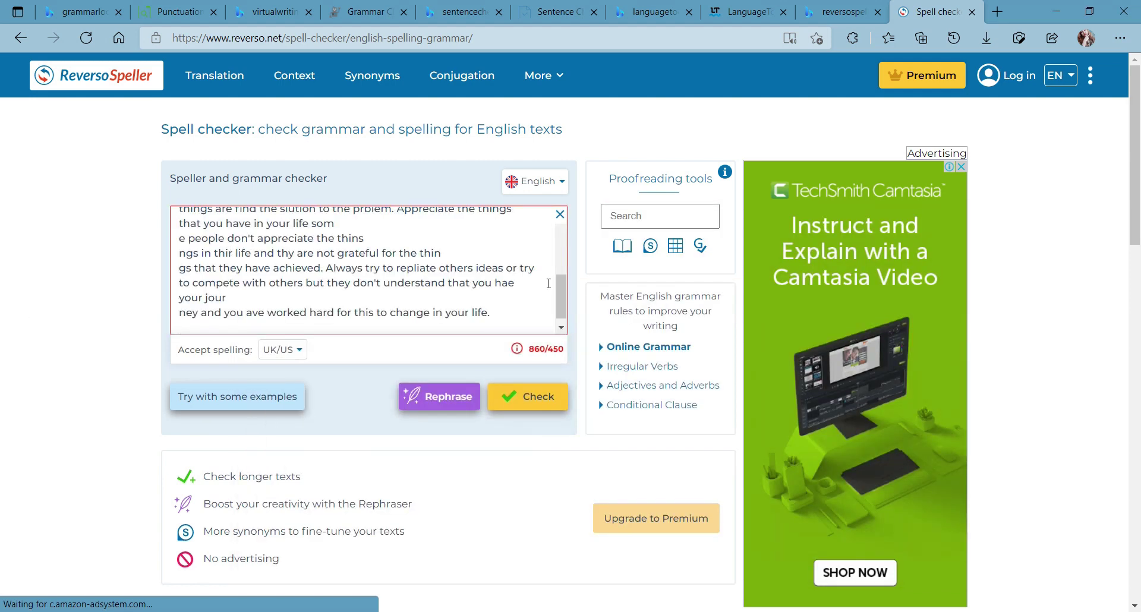
left_click_drag(557, 293, 559, 243)
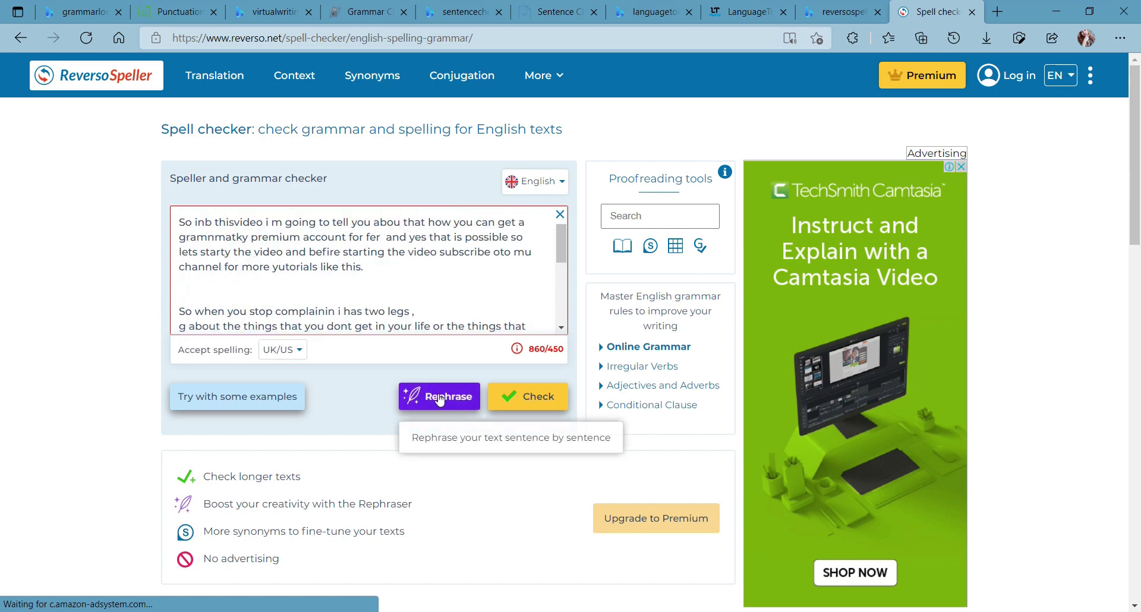
left_click(517, 399)
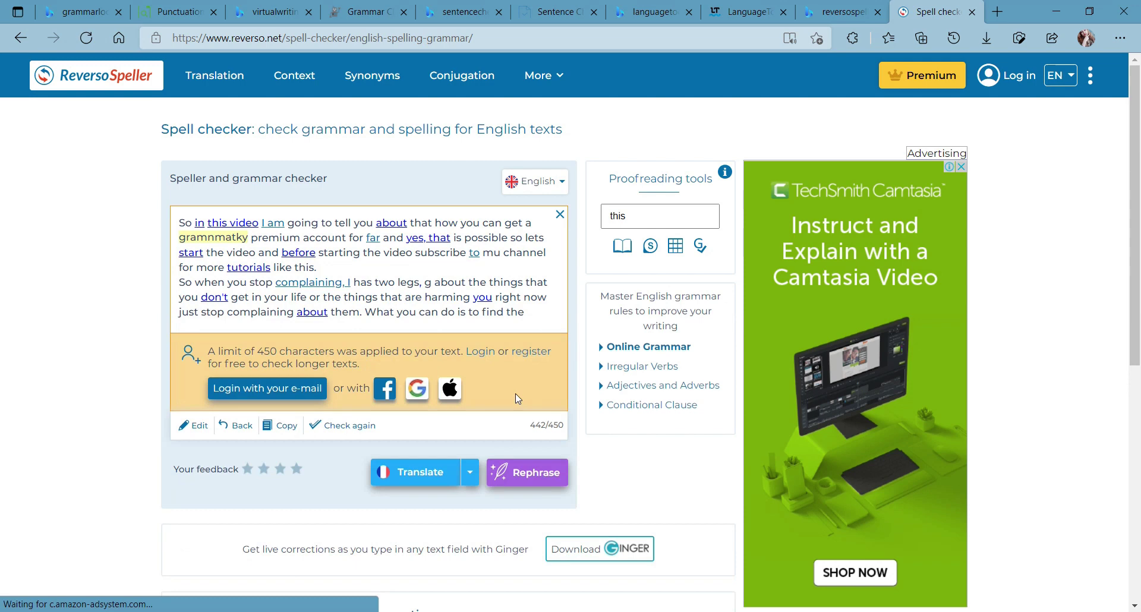
Step: Inspect the 'you' correction and view synonyms for 'you' and 'about'
mouse_move(392, 232)
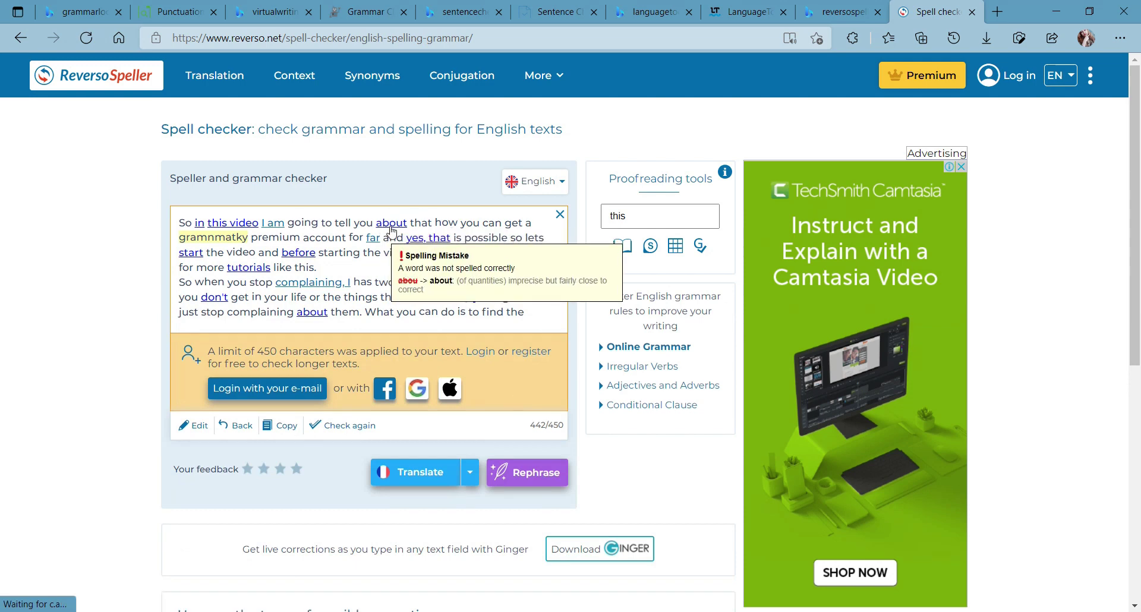
mouse_move(347, 283)
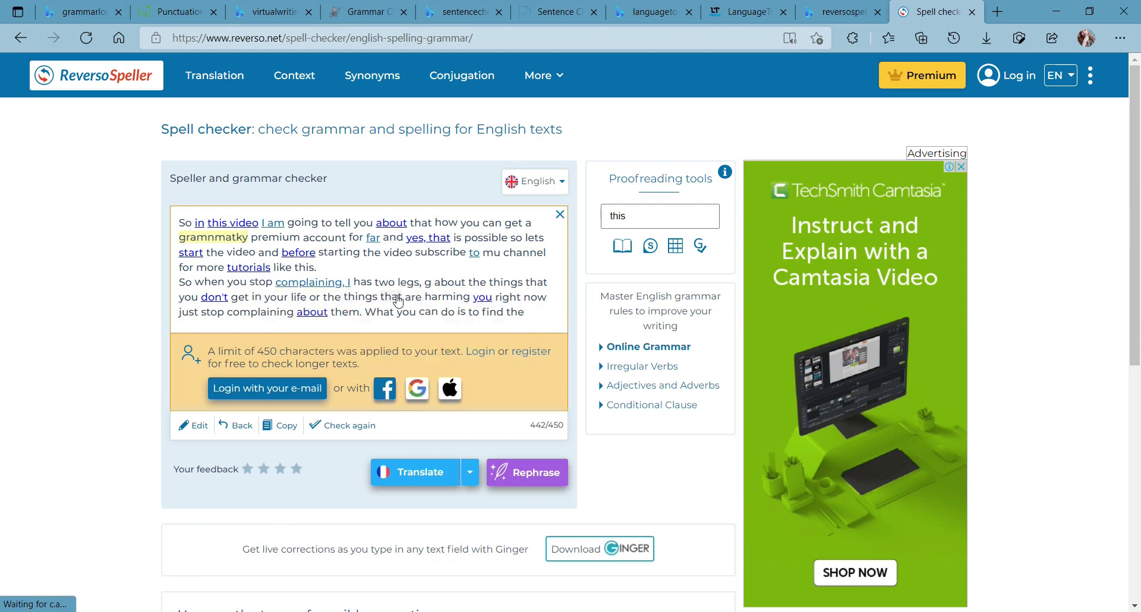
mouse_move(479, 306)
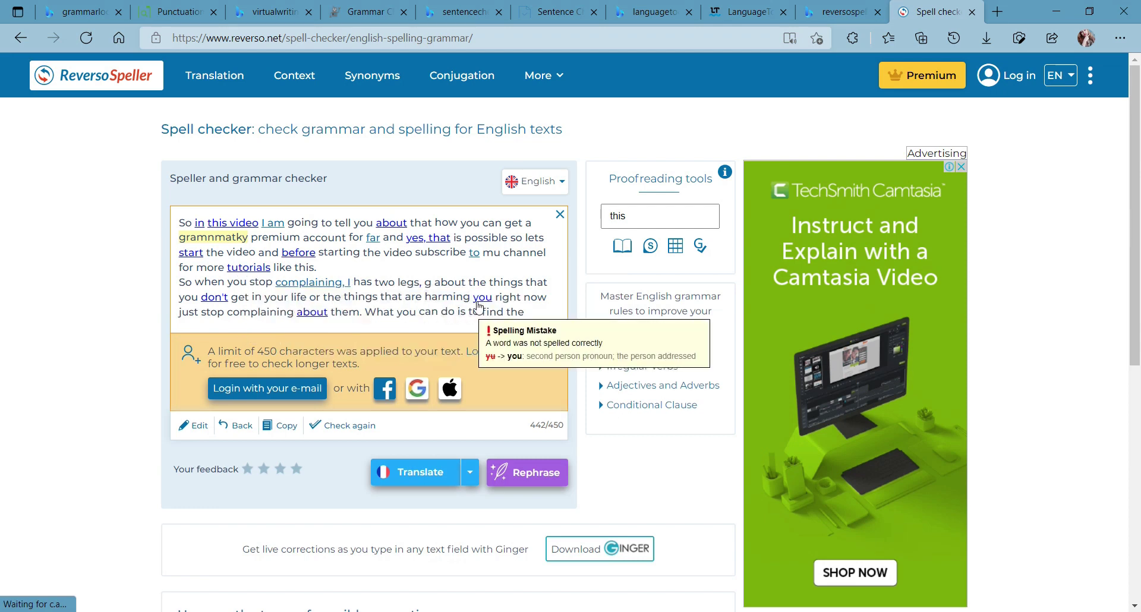
left_click(479, 305)
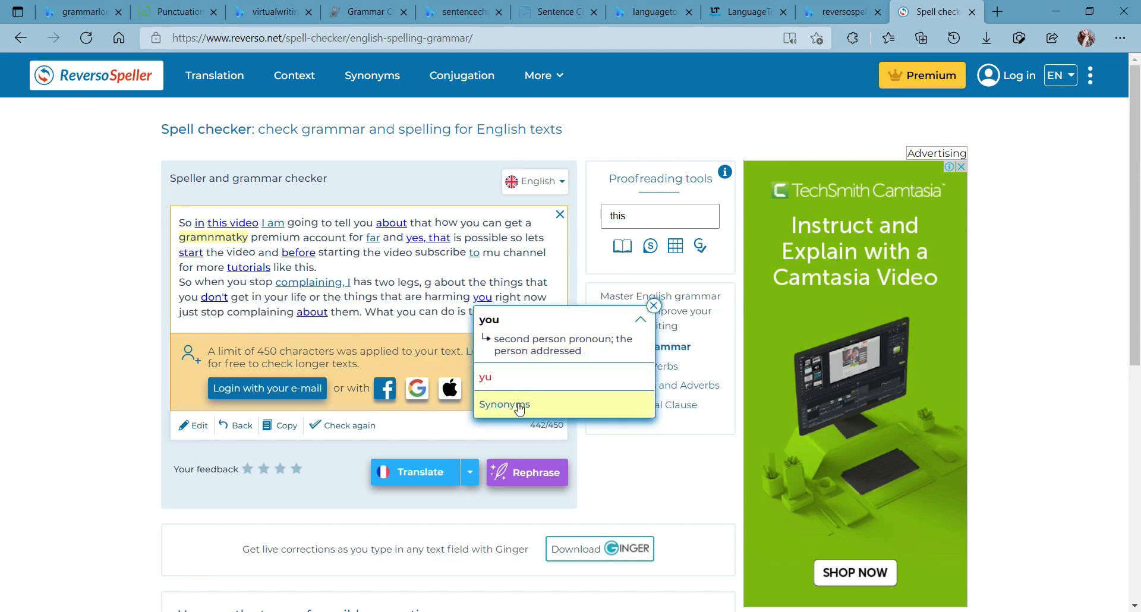
left_click(514, 409)
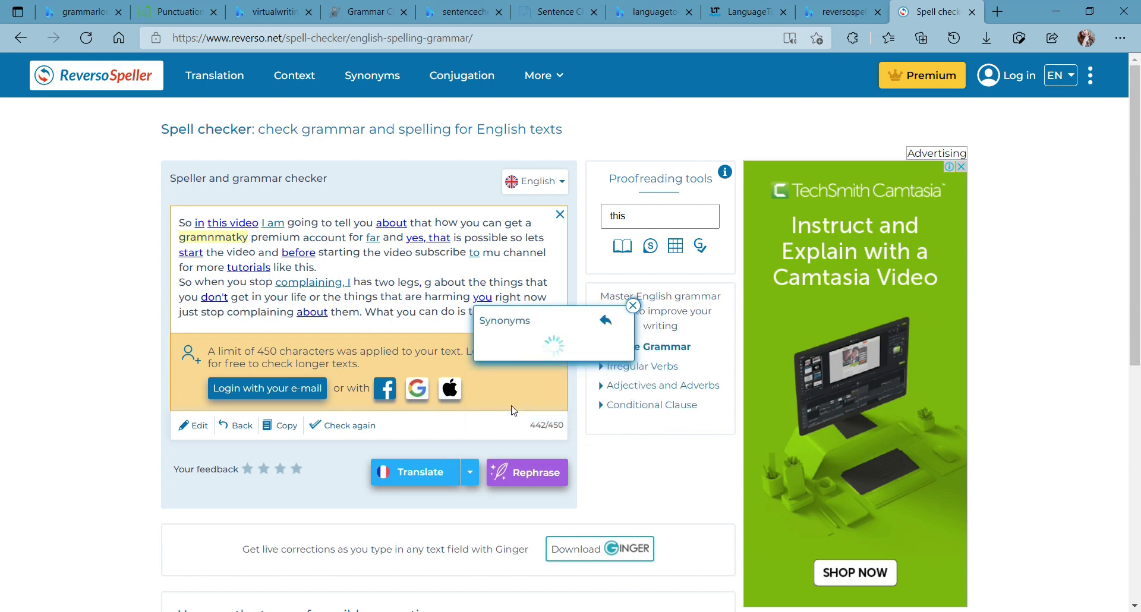
left_click(633, 306)
left_click(445, 289)
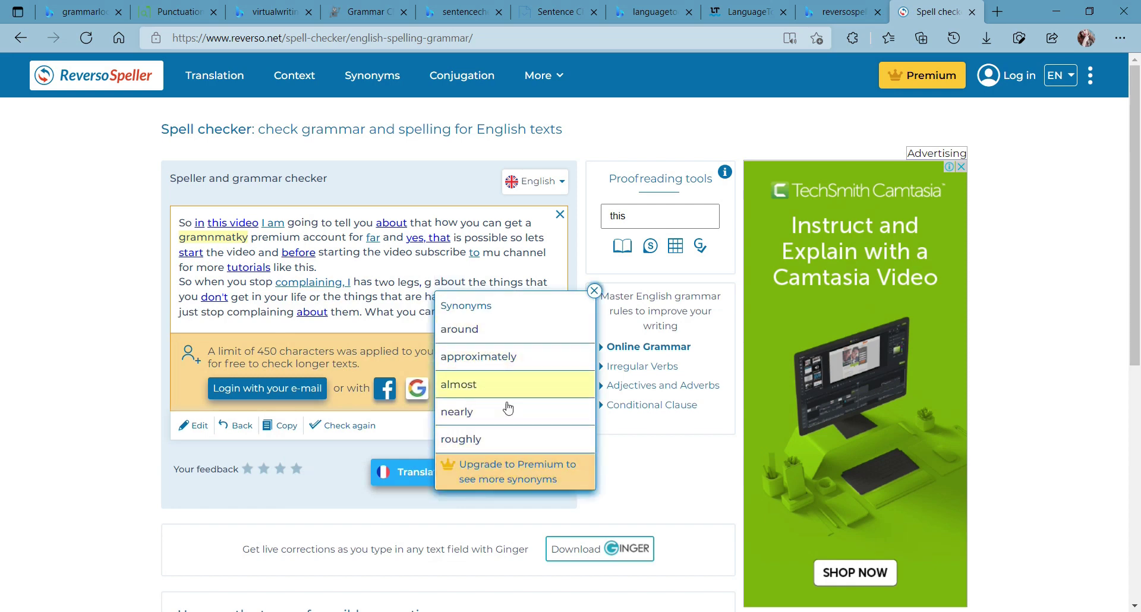
left_click(594, 290)
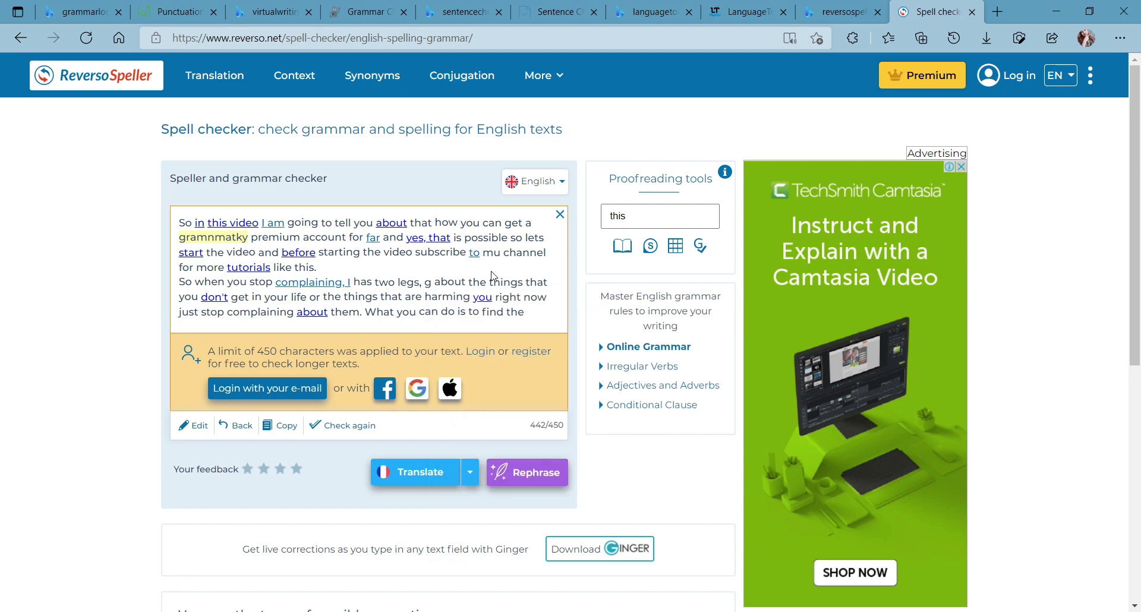